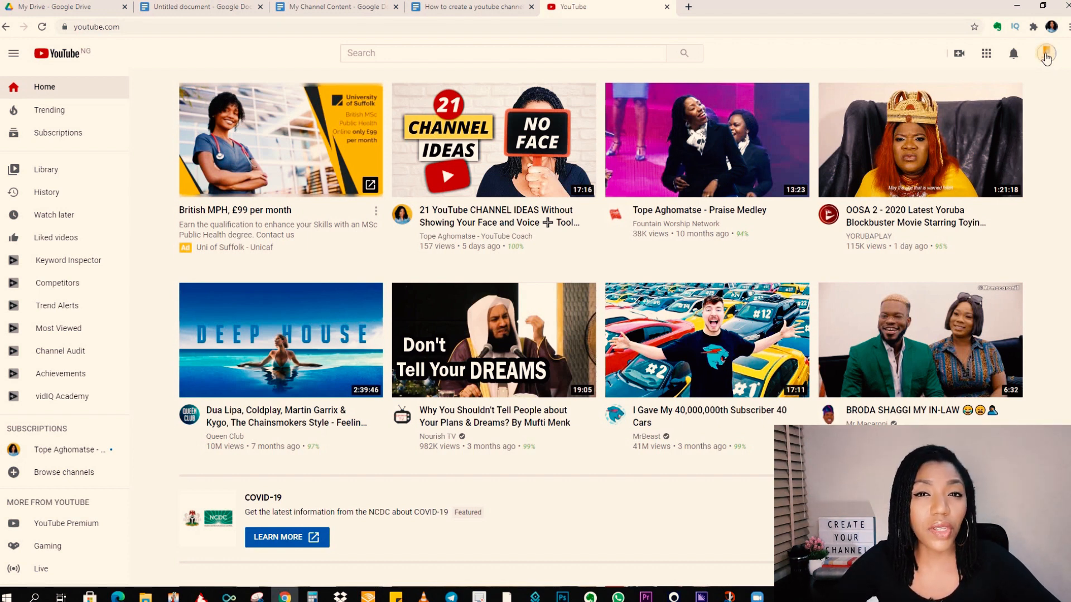
Step: Create a brand channel with the custom name 'Tope Test Channel', accepting the brand-account acknowledgement
click(1045, 54)
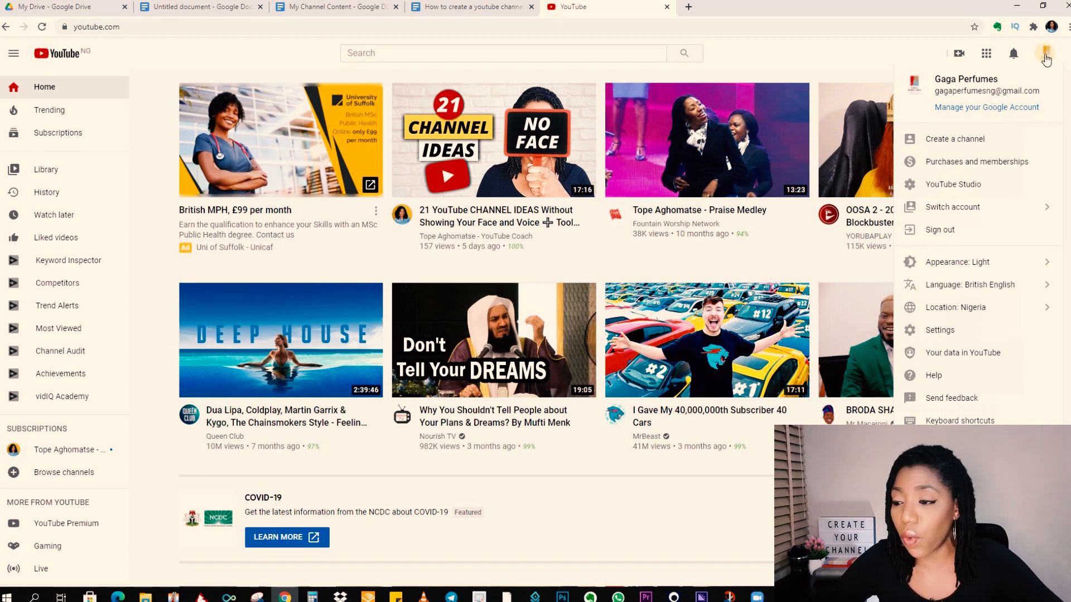
click(998, 144)
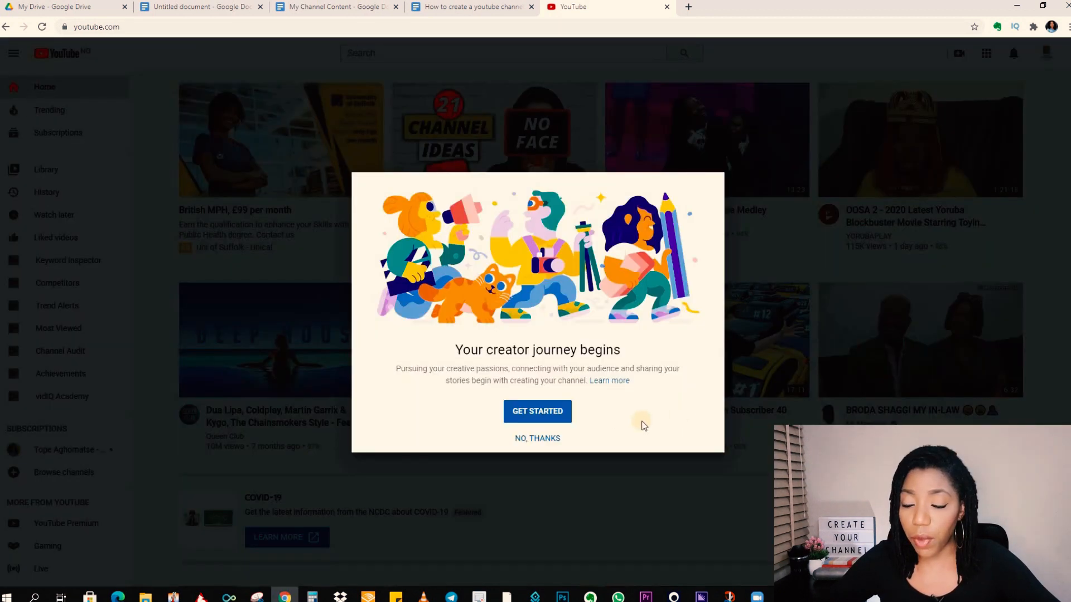
click(566, 413)
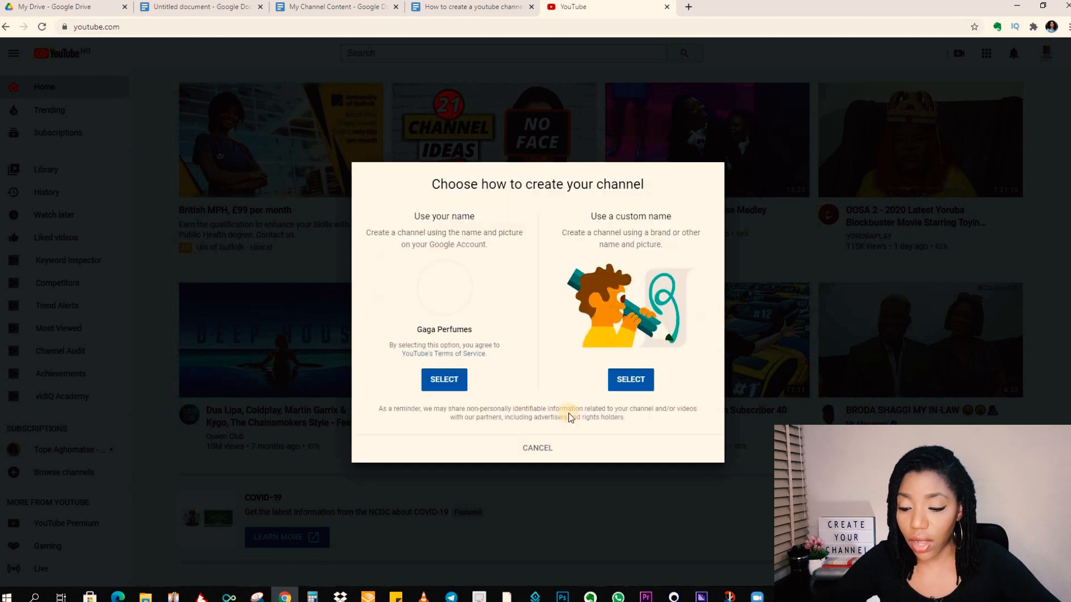
click(635, 379)
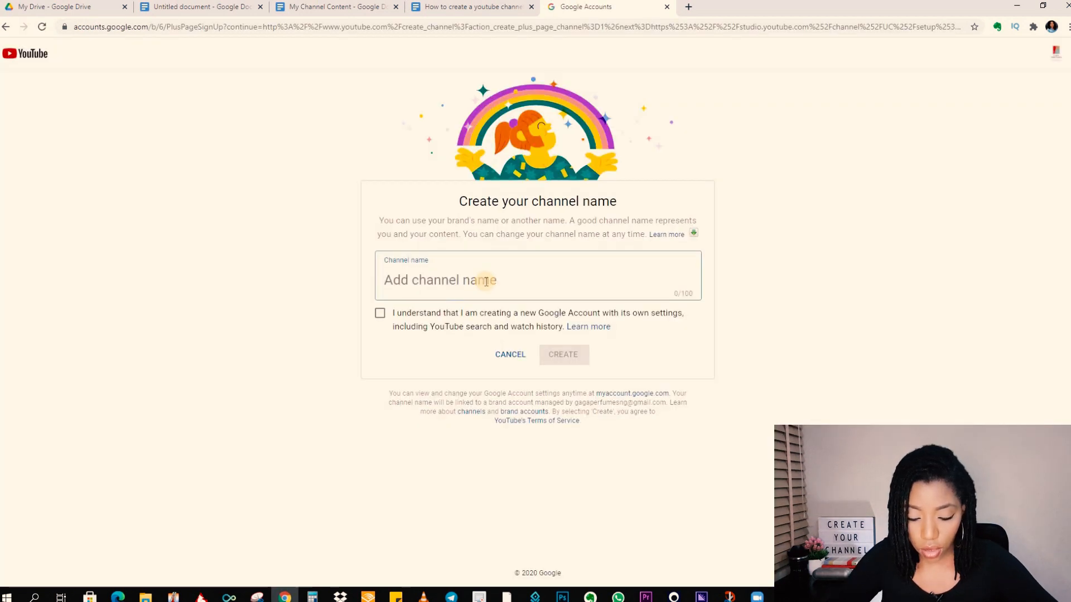
click(485, 281)
text(Tope)
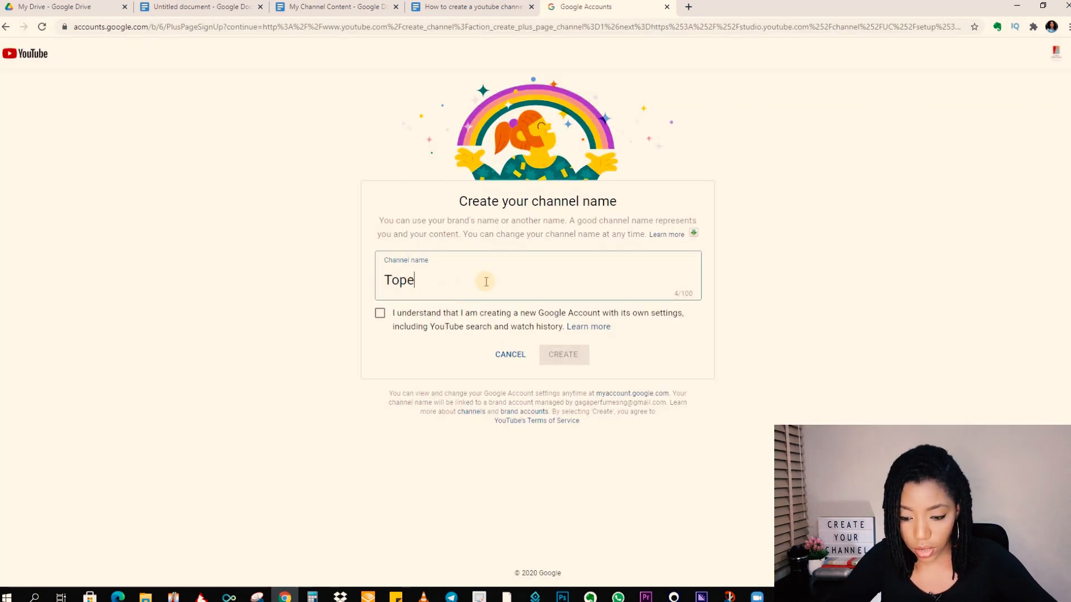
text( Test Channel)
click(379, 313)
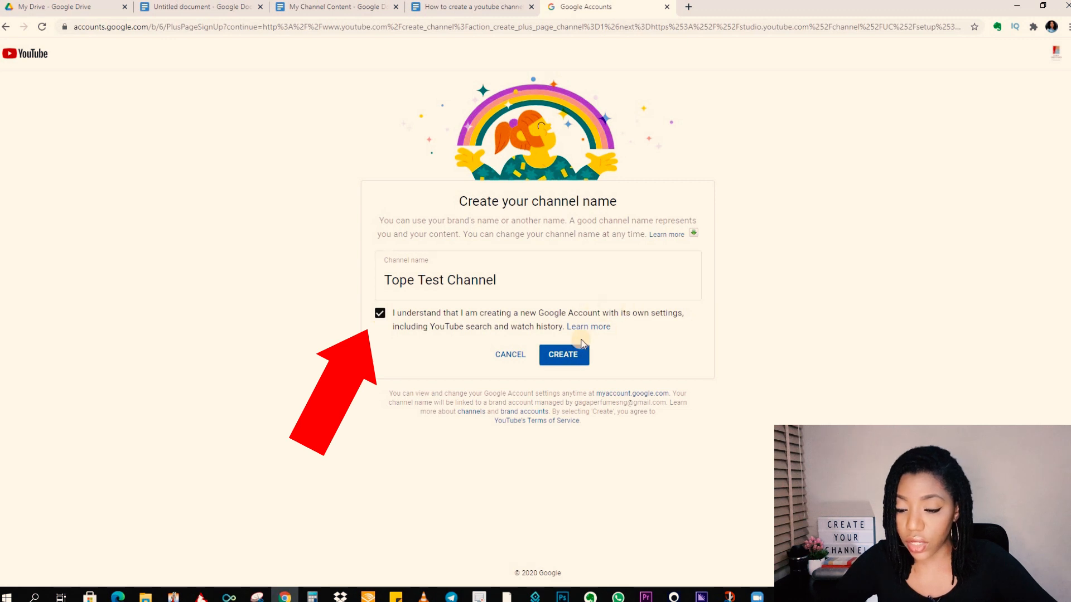
click(562, 360)
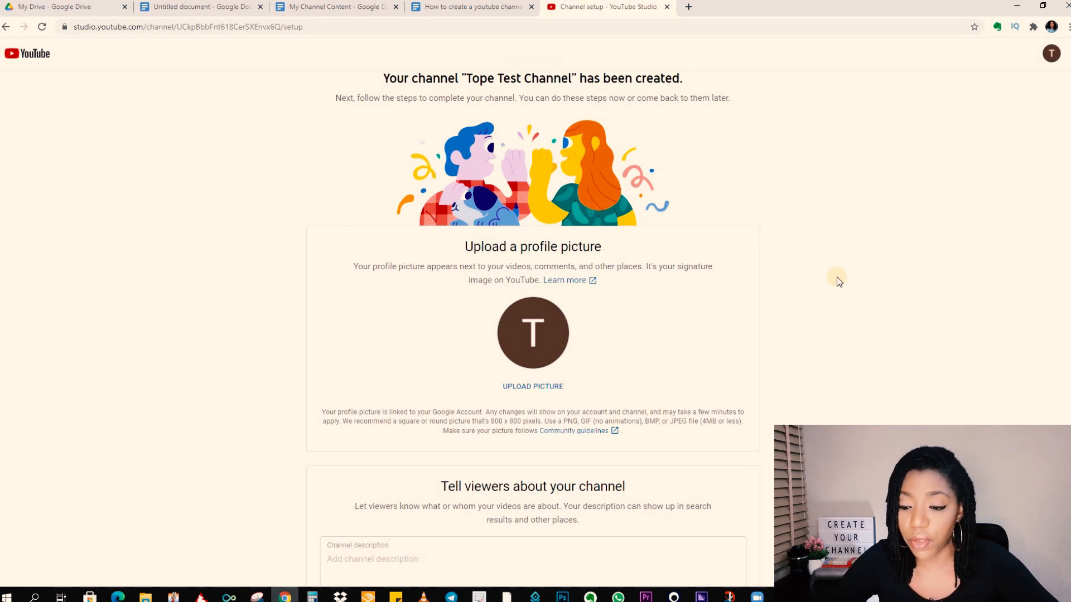
Step: Upload the Instagram Posts (53) photo from Downloads as the channel's profile picture
click(533, 333)
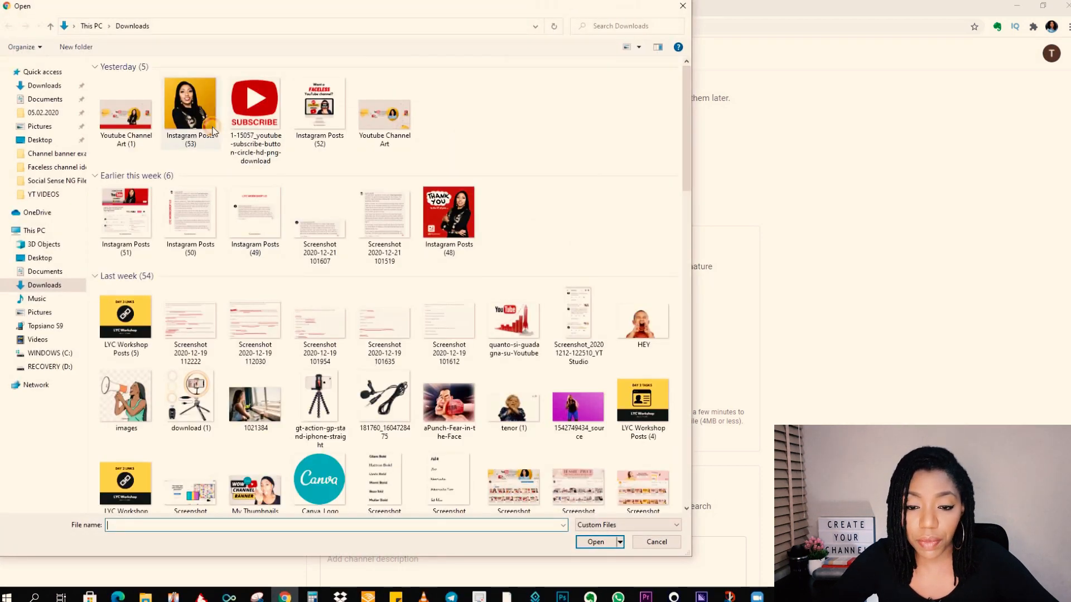
double_click(212, 131)
scroll(757, 263, down, 3)
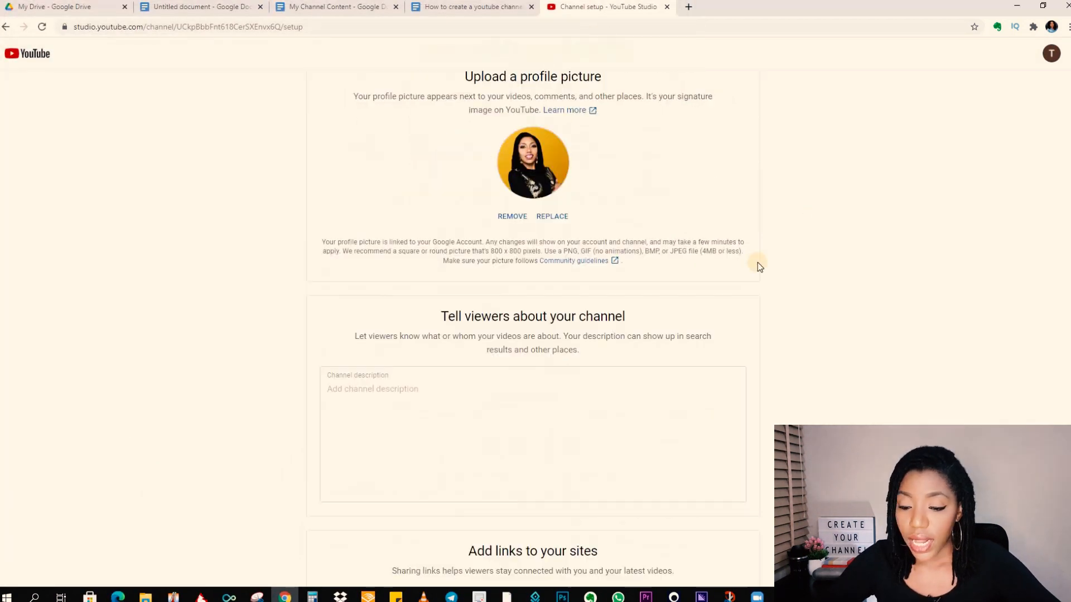
scroll(758, 262, down, 1)
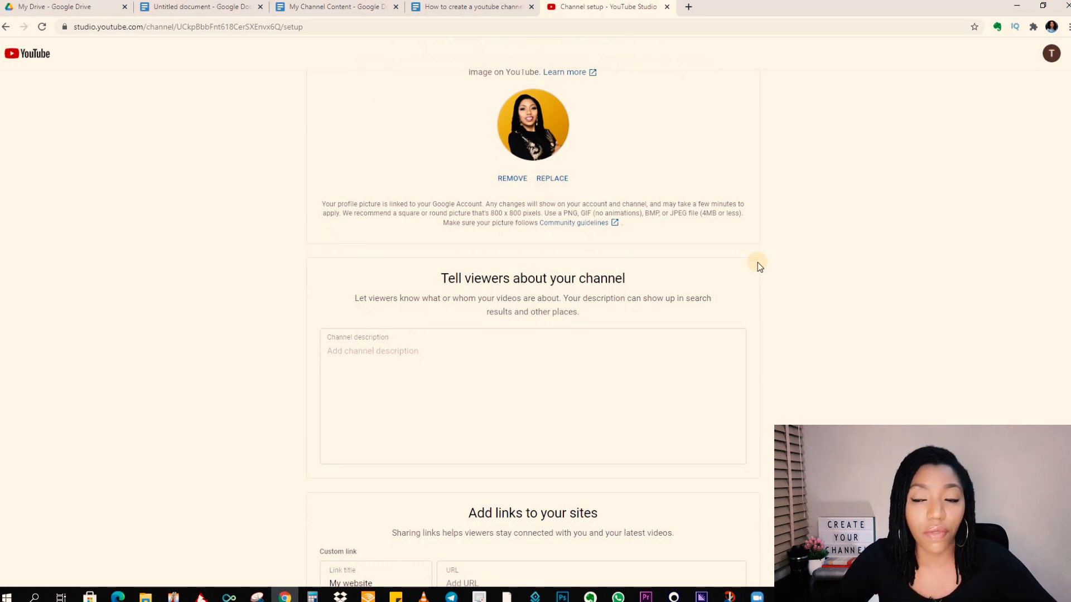
Step: Copy the description text from the My Channel Content document into the Channel description box
click(538, 394)
scroll(537, 394, down, 3)
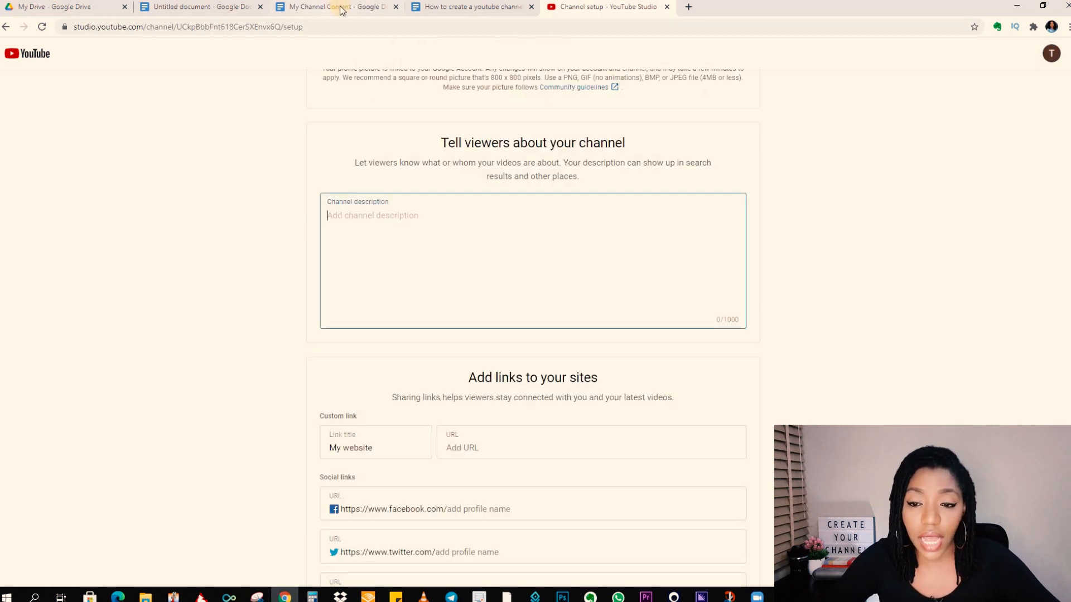
click(342, 8)
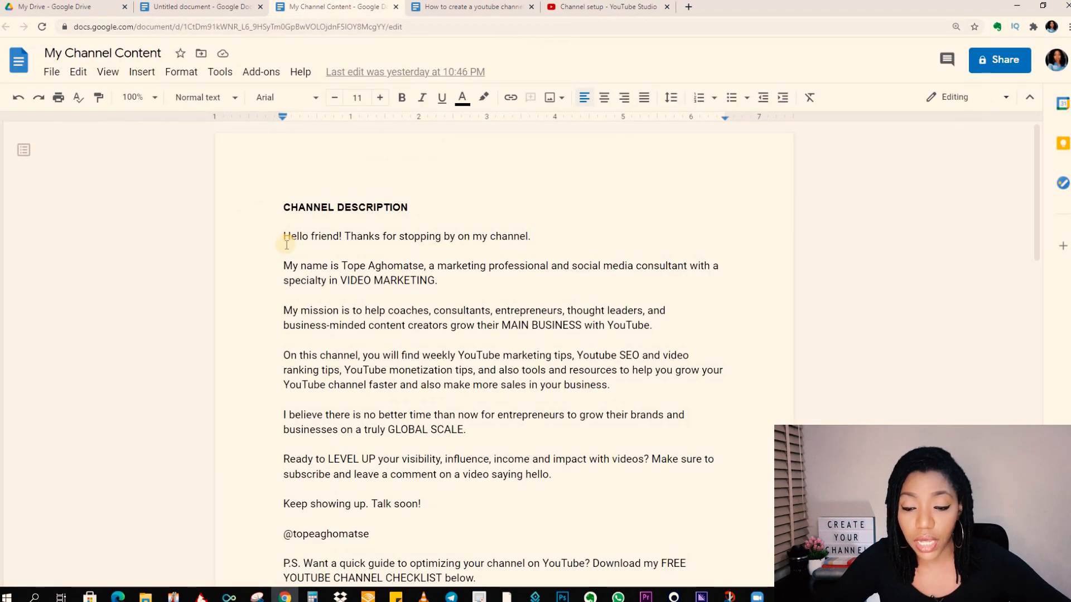
scroll(288, 209, down, 2)
drag(284, 158, 352, 263)
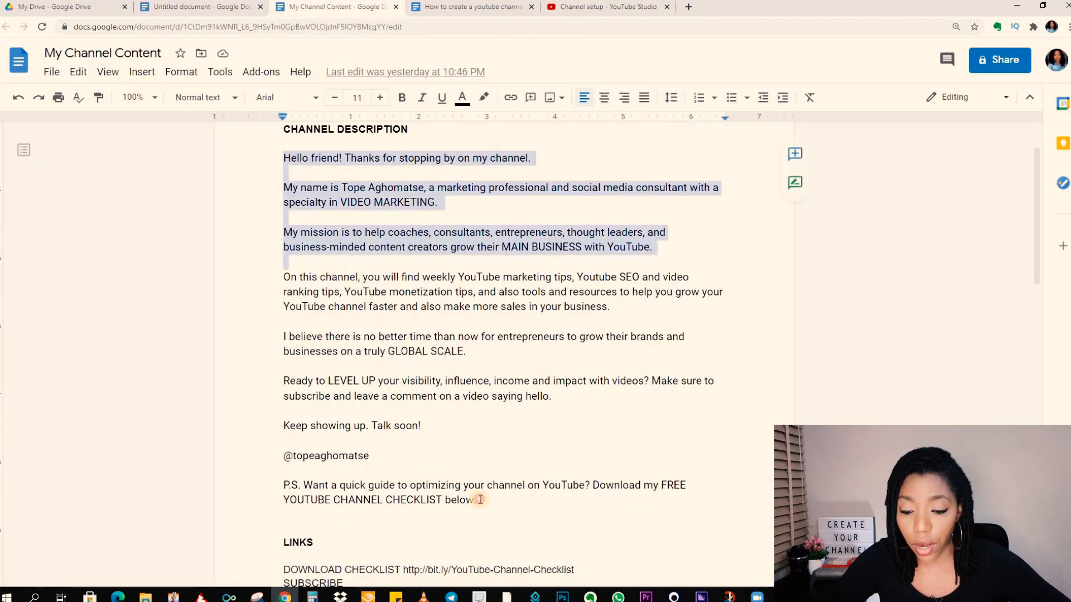
shift+click(480, 500)
key(ctrl+c)
click(607, 6)
key(ctrl+v)
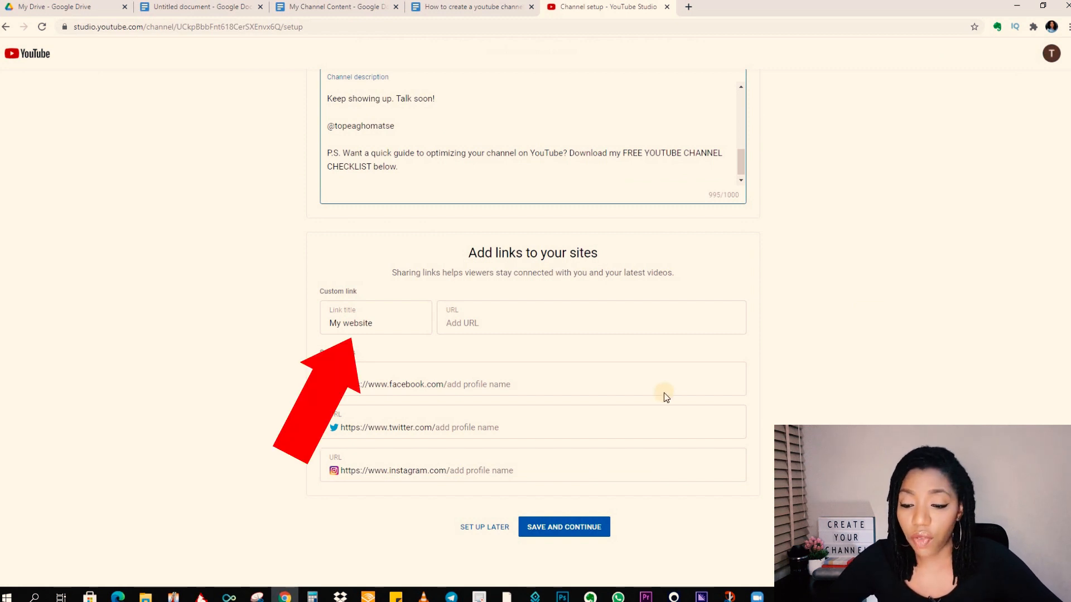
Step: Enter the creator's website URL as a custom link and paste their profile name into the Facebook link
click(473, 323)
text(http://www.tope)
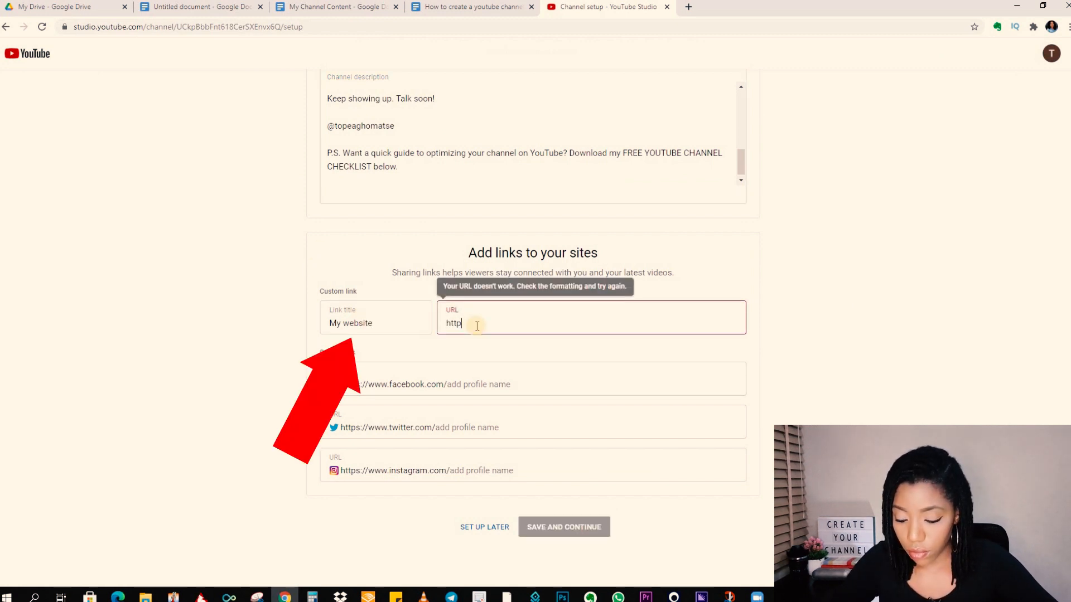
text(aghomatse.com)
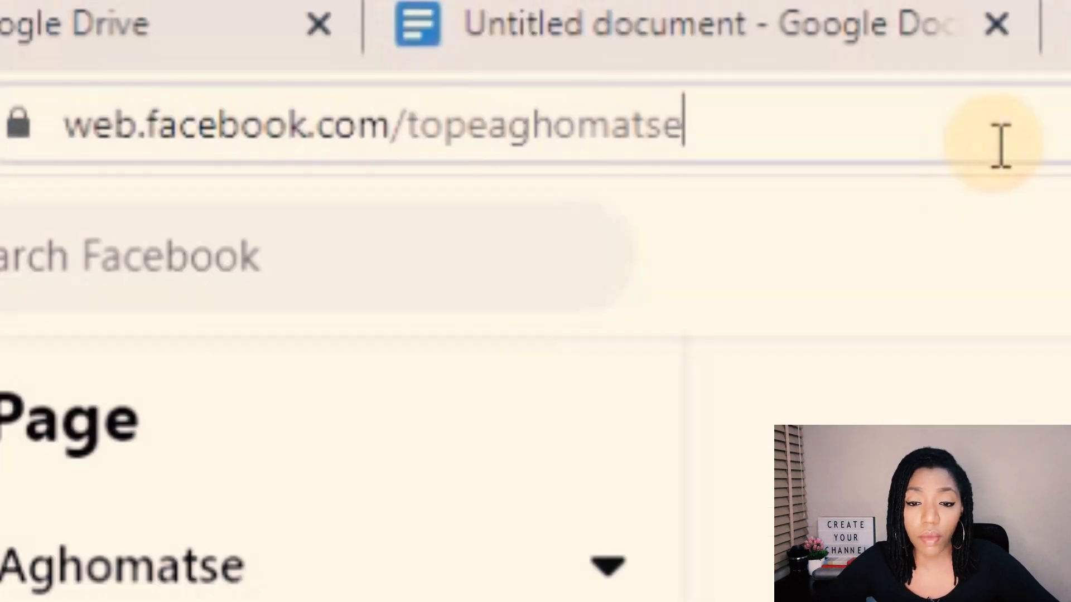
click(261, 31)
double_click(261, 31)
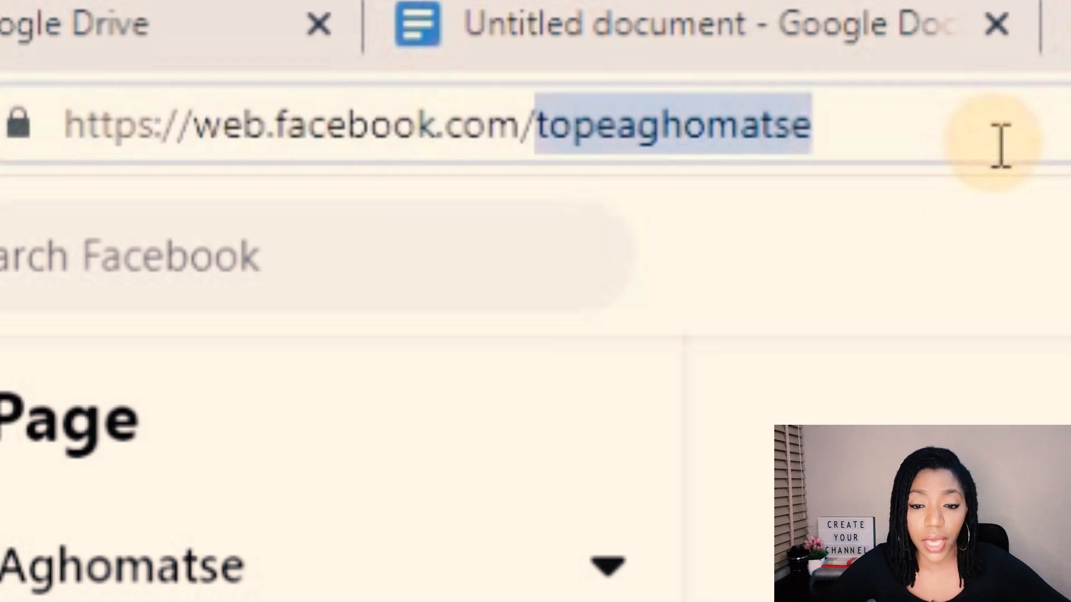
click(1009, 148)
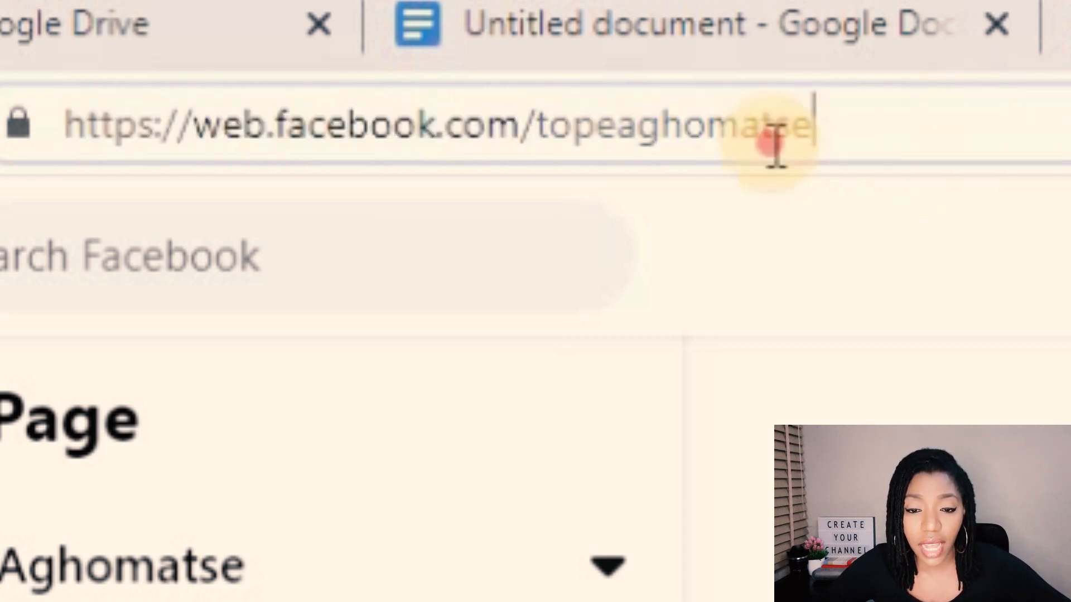
drag(777, 147, 541, 148)
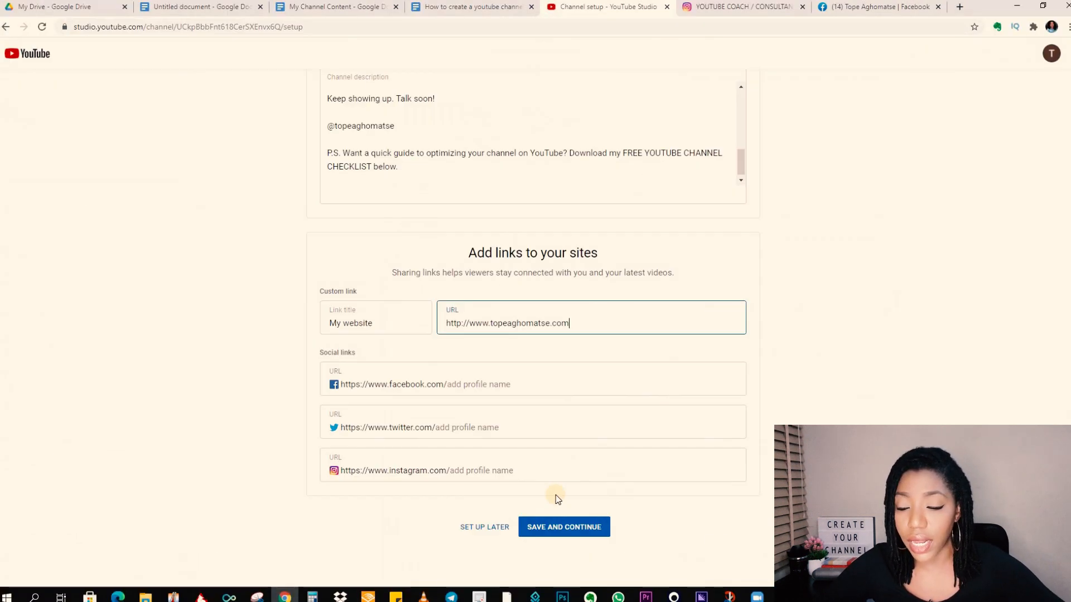
click(514, 383)
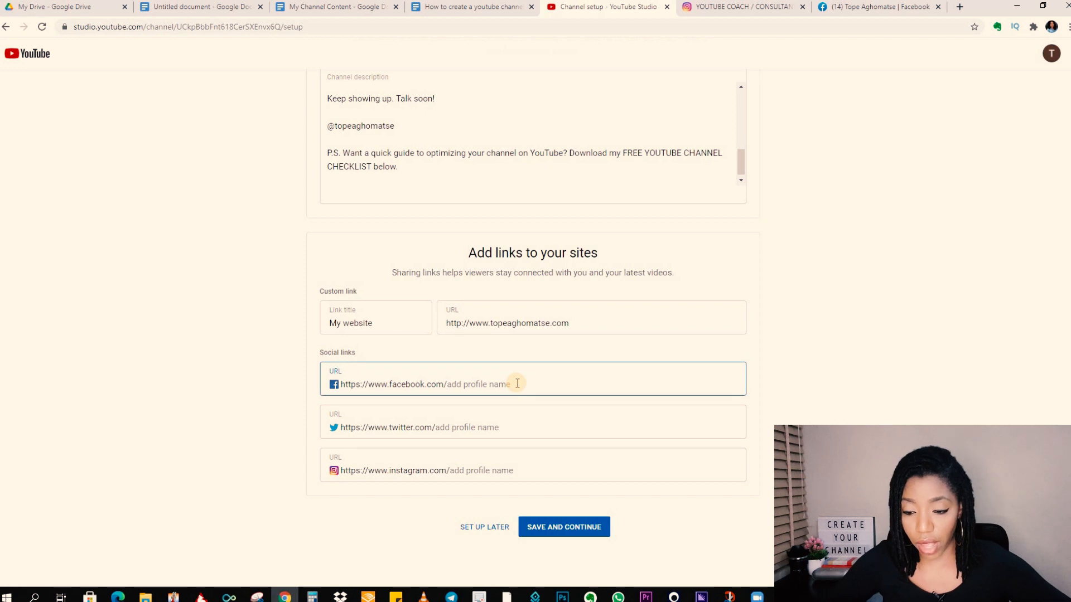
key(ctrl+v)
Step: Fill the Twitter and Instagram links with the creator's profile name and save the links
click(496, 427)
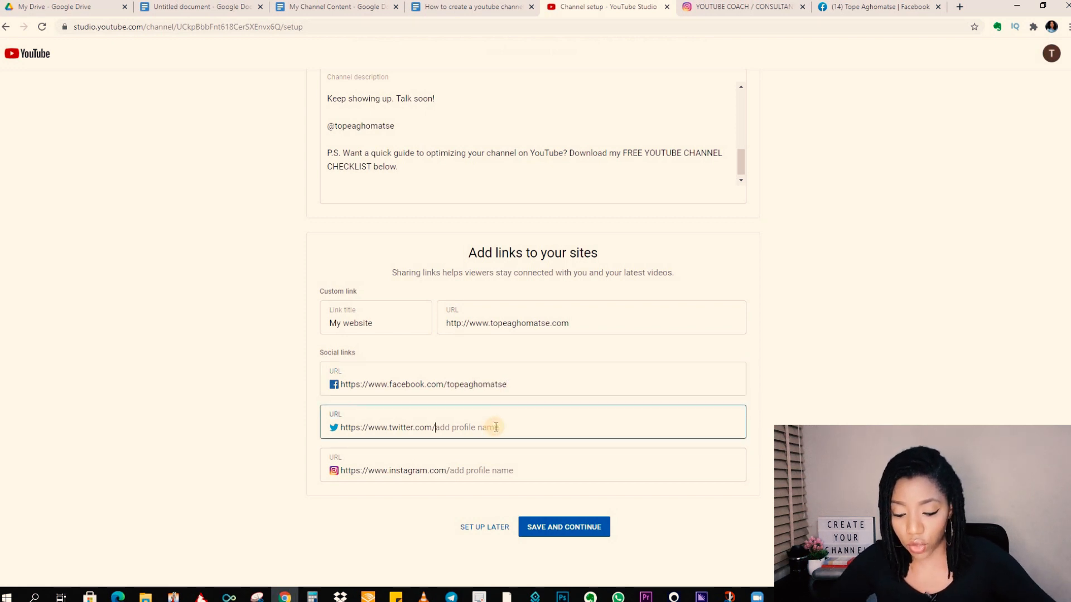
text(topeaghomatse)
click(540, 470)
key(ctrl+v)
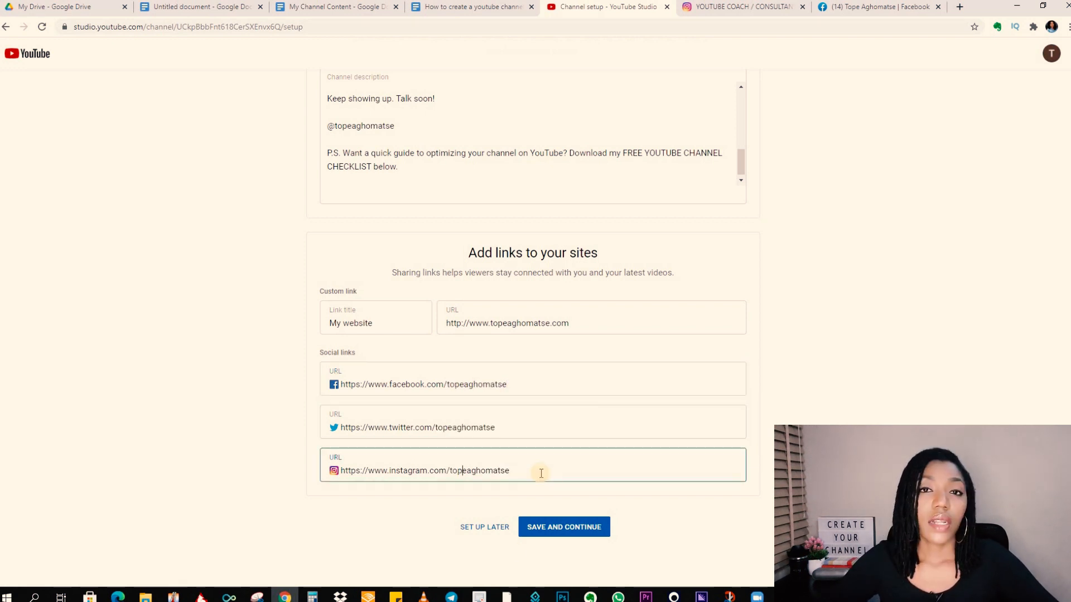
click(569, 529)
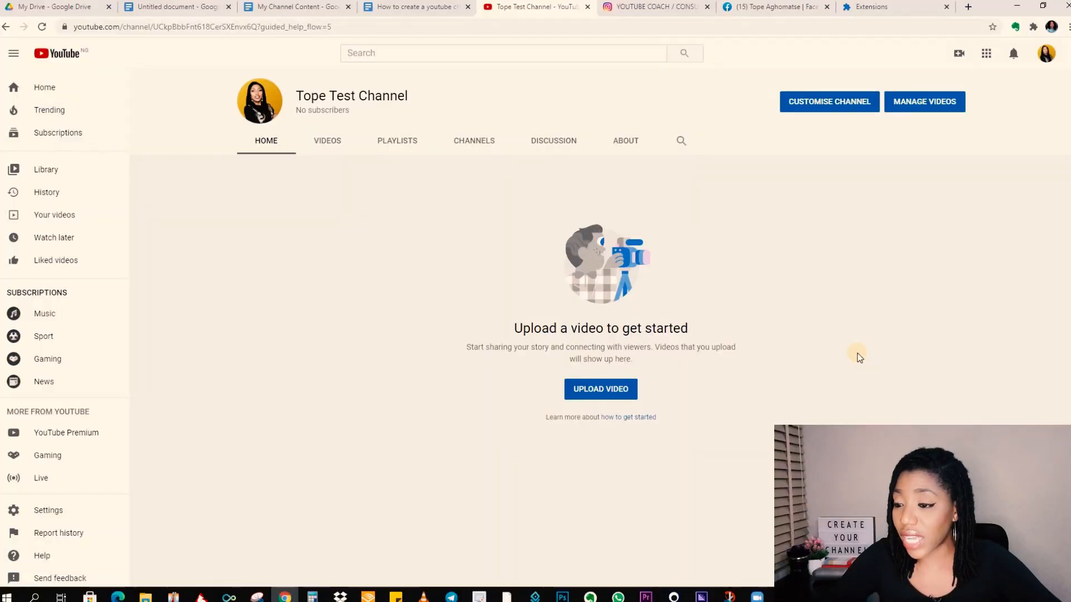
Step: Open YouTube Studio for the new channel, dismiss the welcome and tip pop-ups, and open Settings
click(1046, 55)
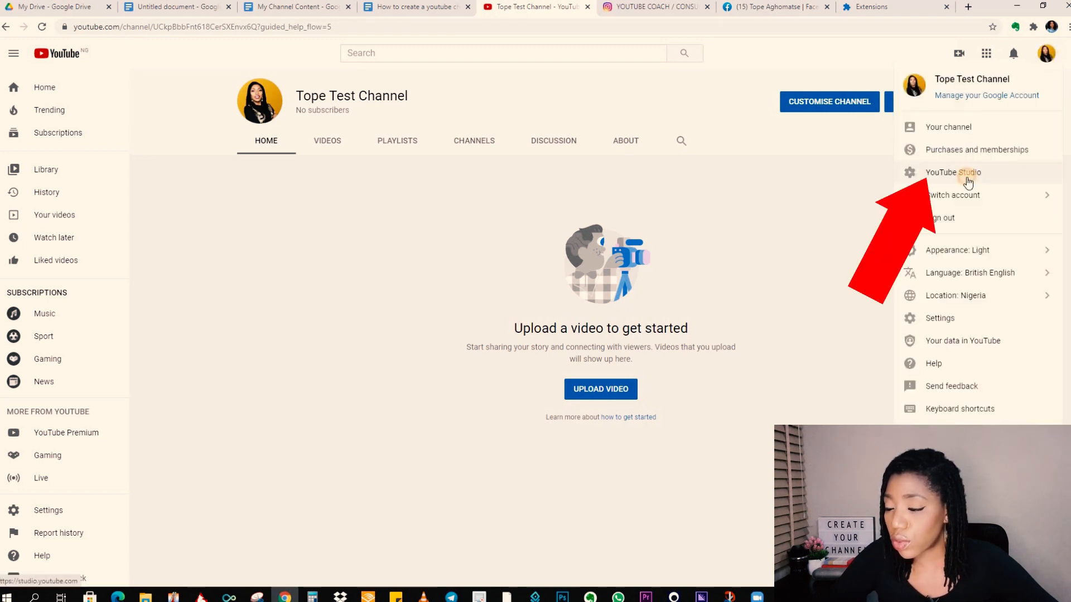
click(966, 174)
click(517, 497)
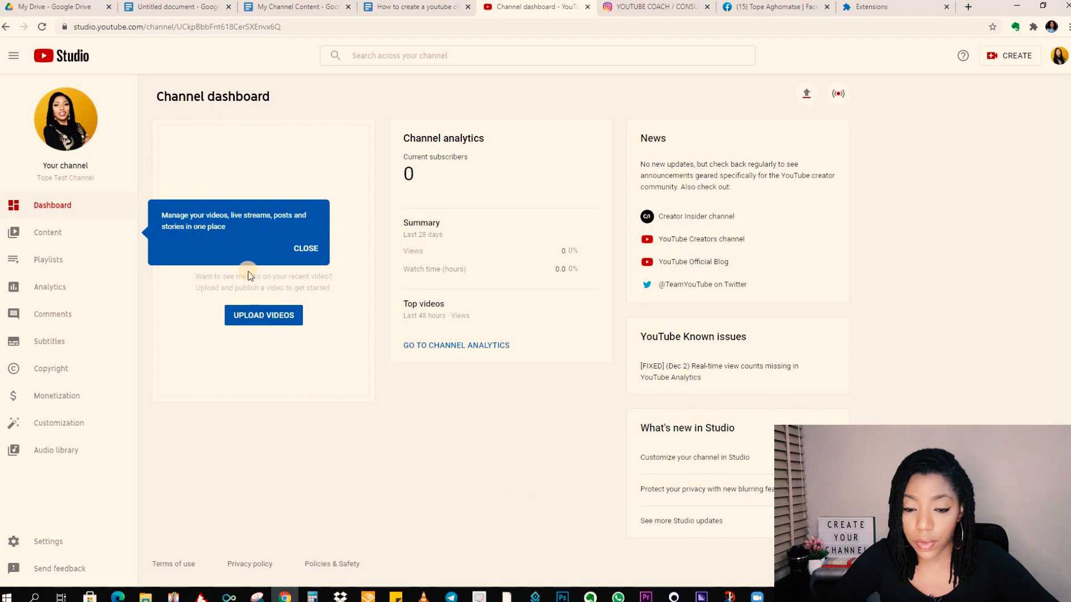
click(304, 247)
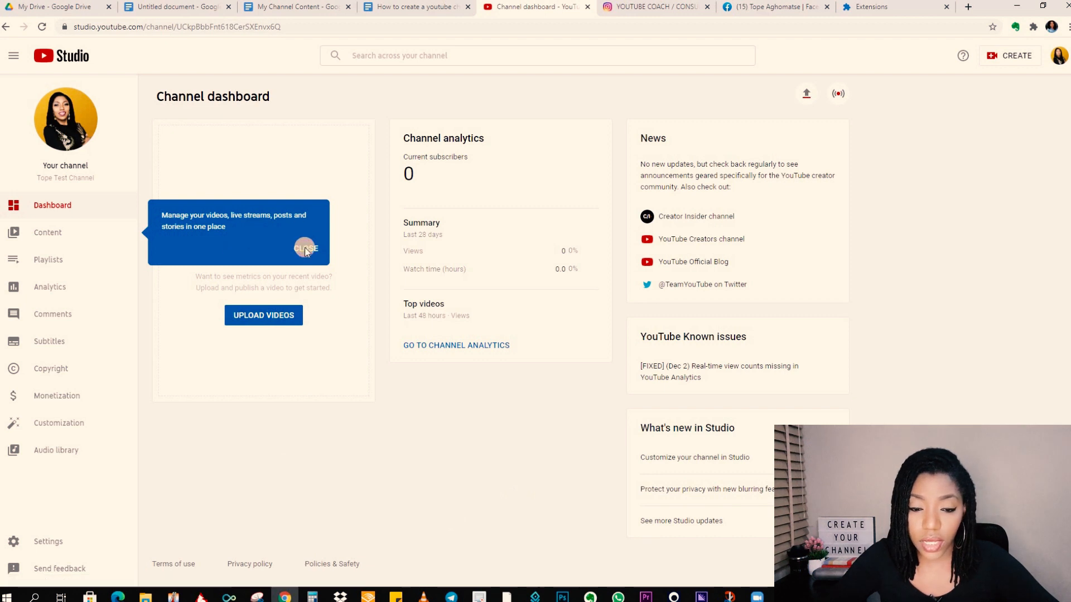
click(59, 542)
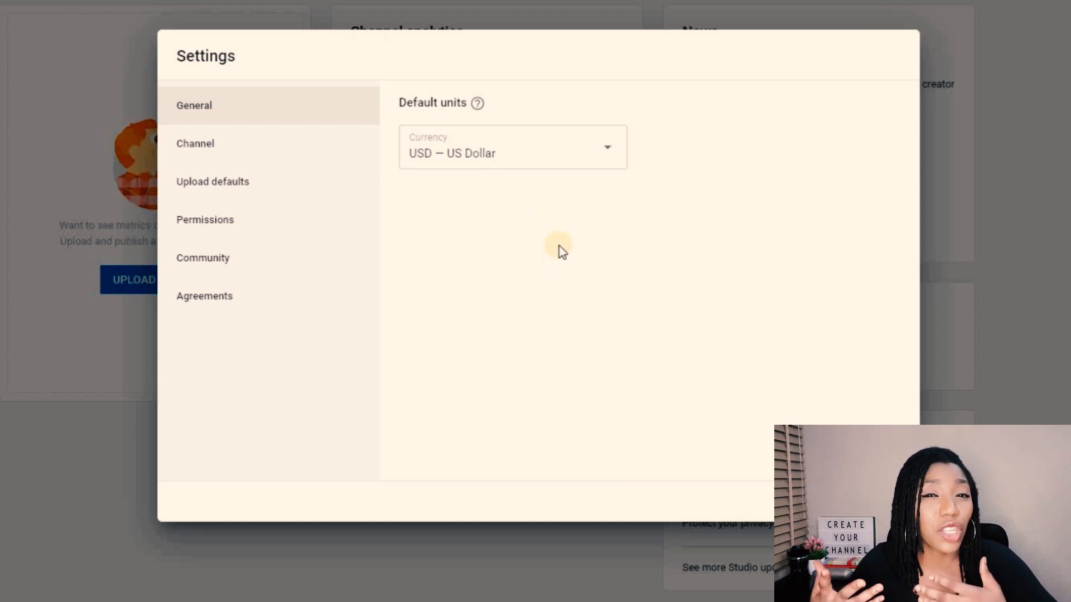
Step: Paste the YouTube-marketing keywords paragraph from the notes into Basic info's Keywords box
click(303, 156)
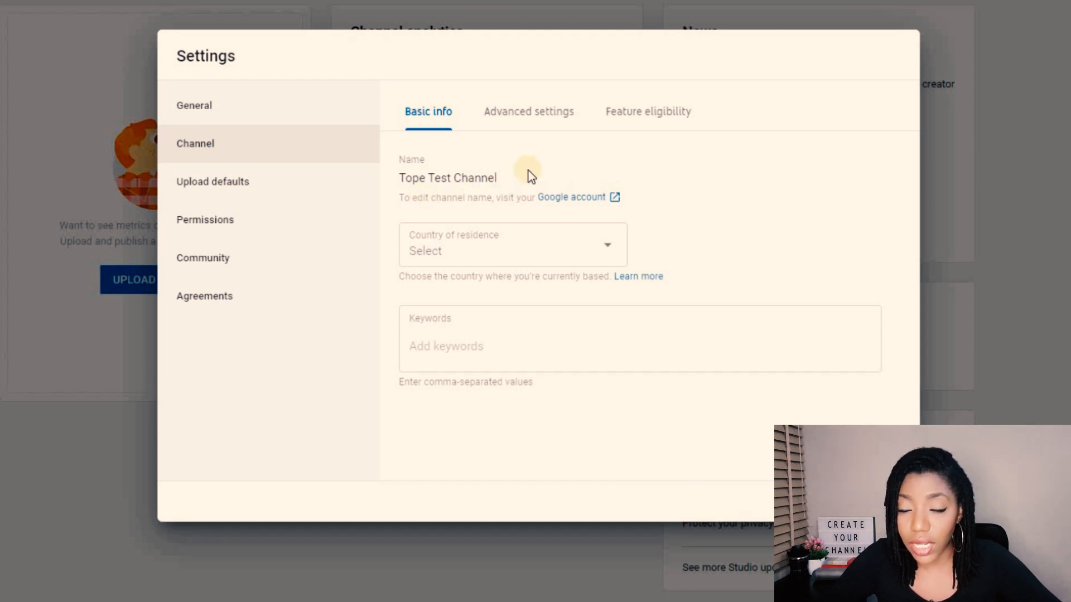
click(610, 254)
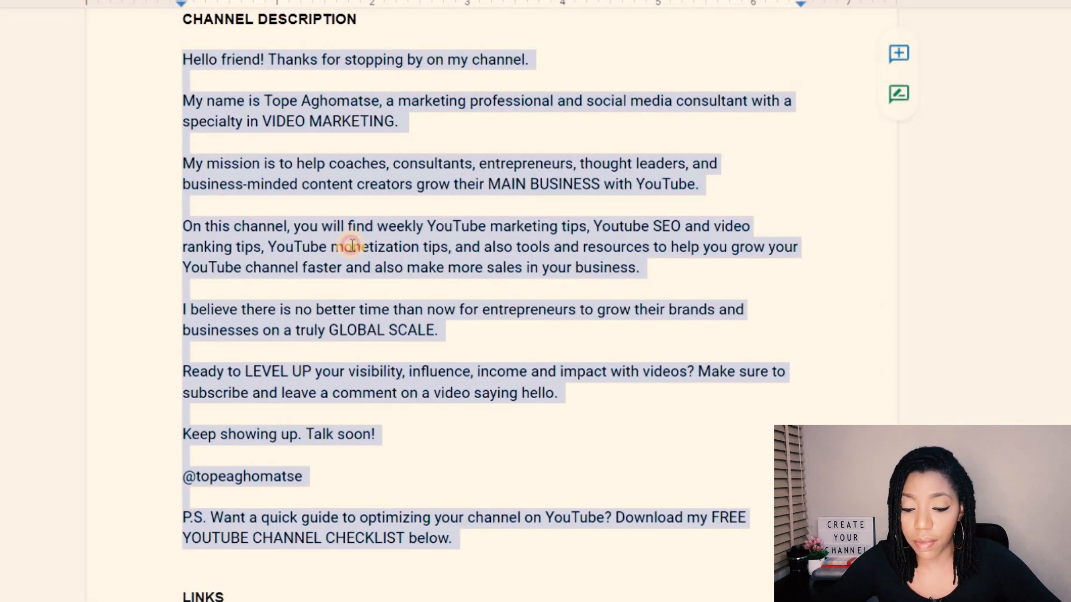
click(352, 246)
scroll(351, 245, down, 8)
scroll(352, 245, down, 10)
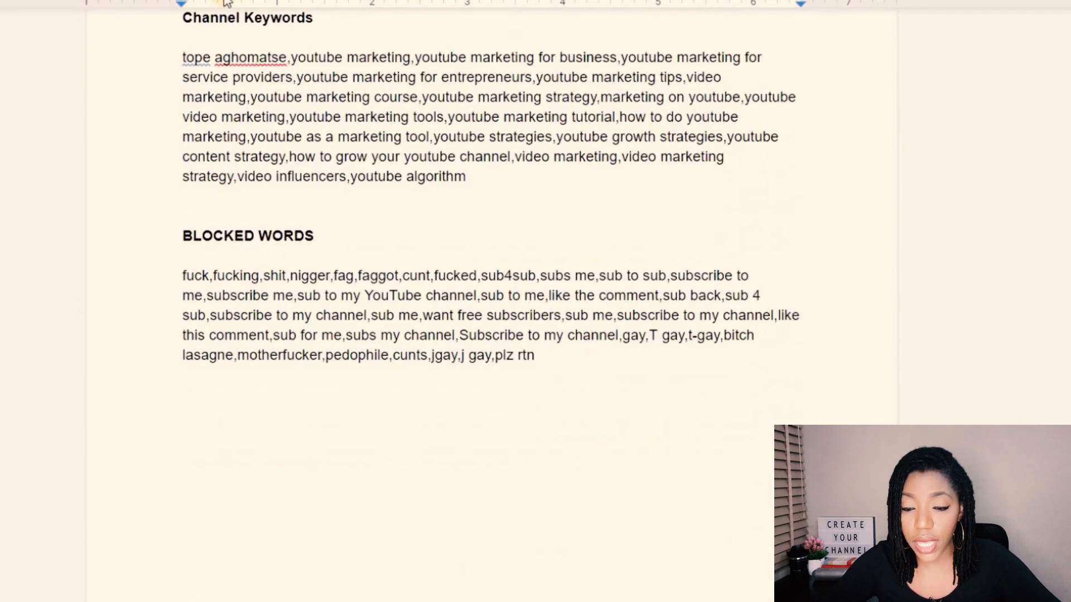
triple_click(448, 158)
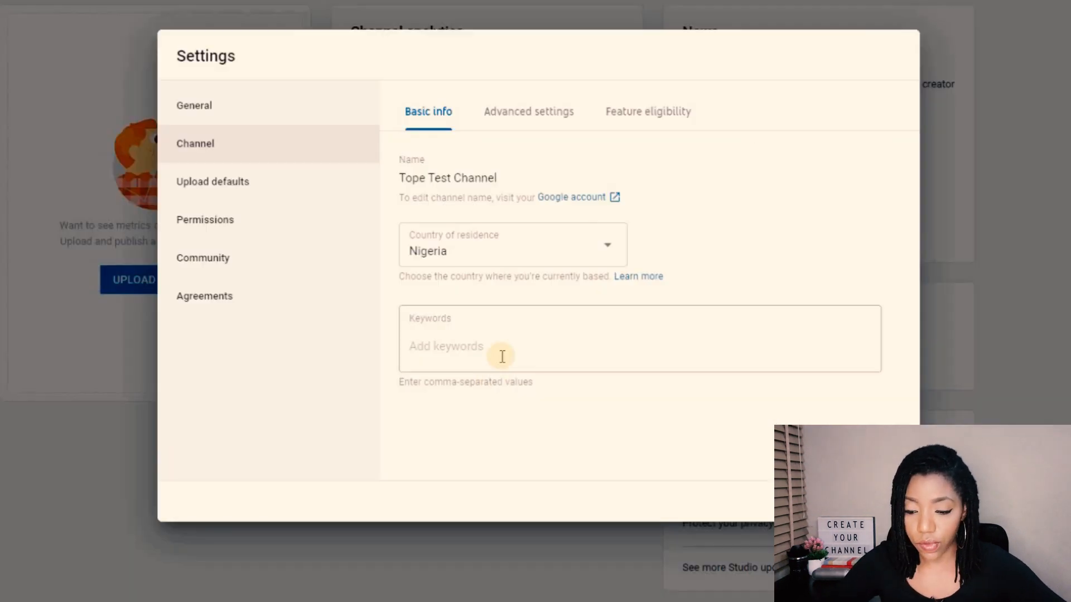
click(502, 354)
key(ctrl+v)
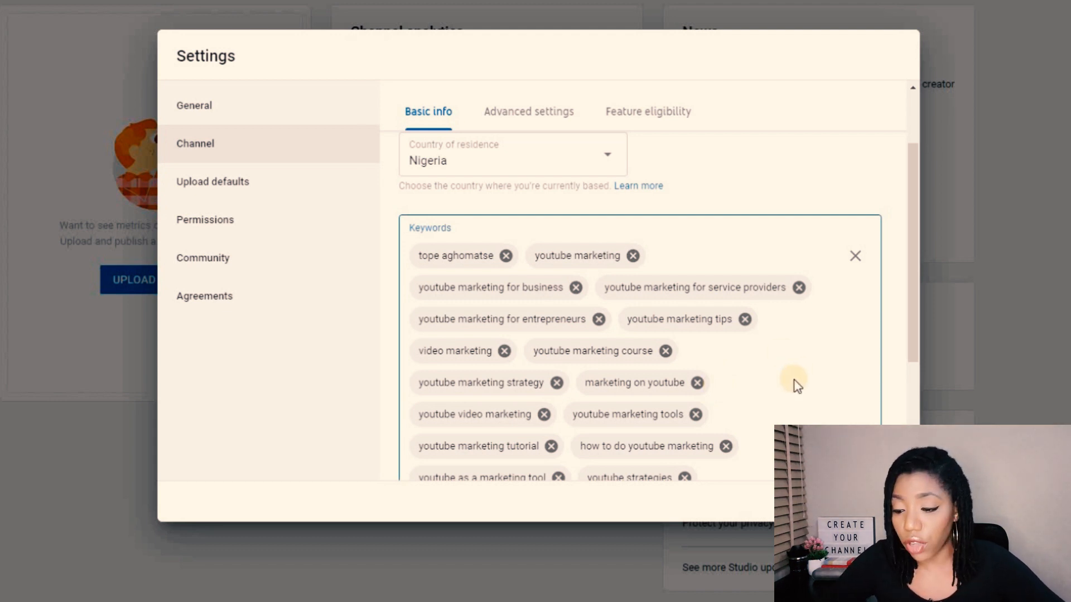
Step: Review the Basic info page and switch to the channel's Advanced settings
scroll(797, 385, down, 2)
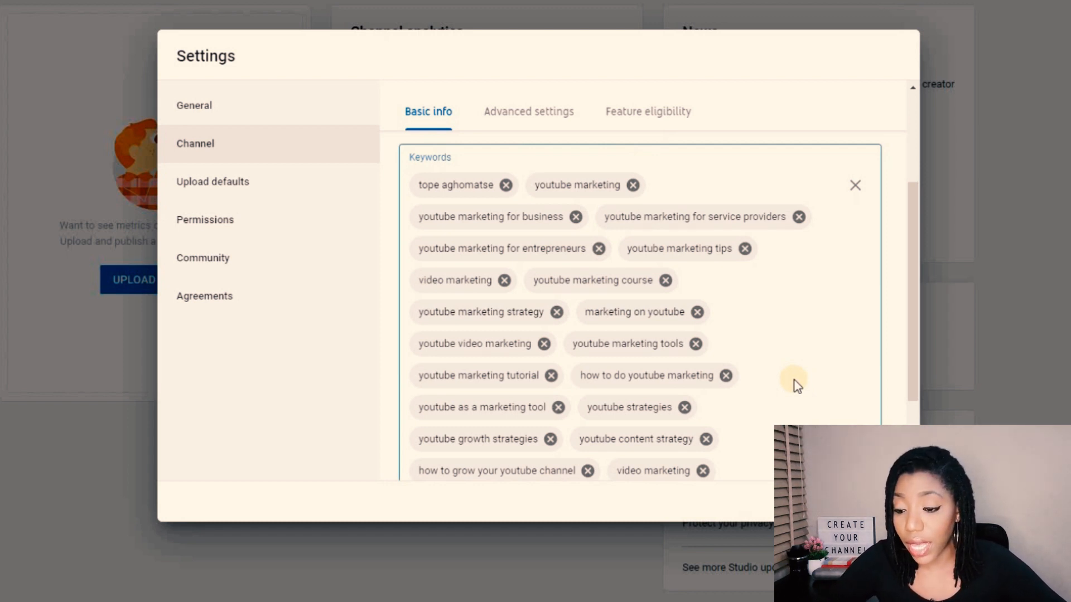
scroll(796, 383, down, 2)
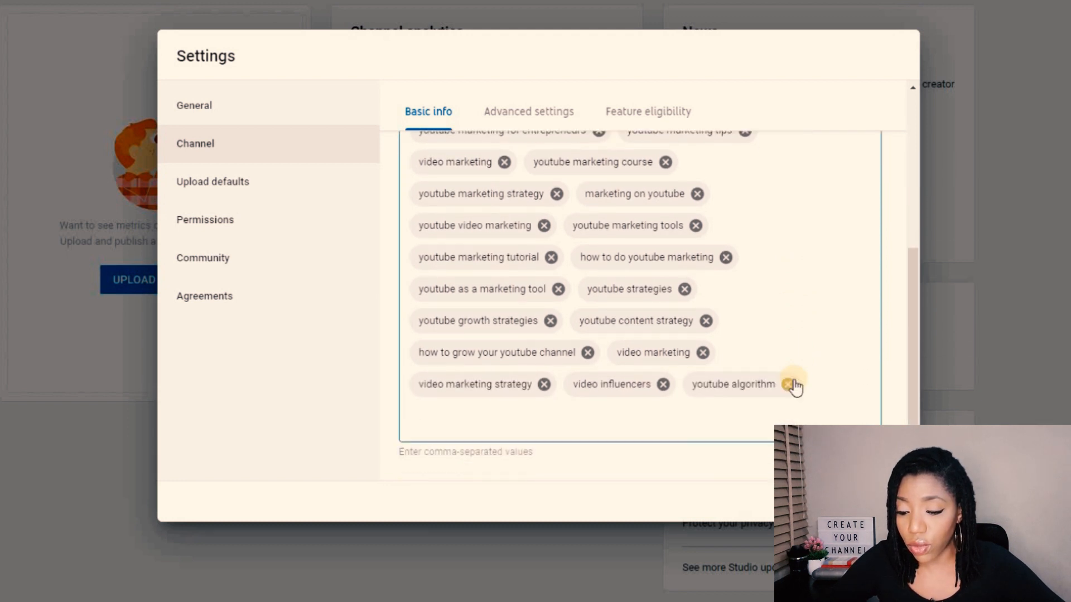
scroll(795, 383, up, 3)
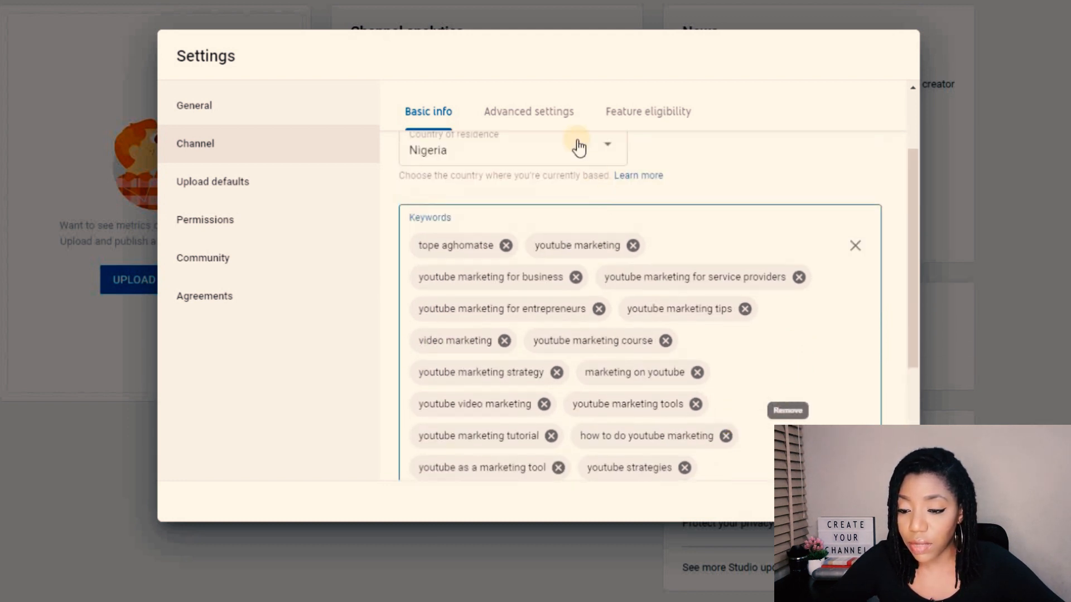
click(558, 115)
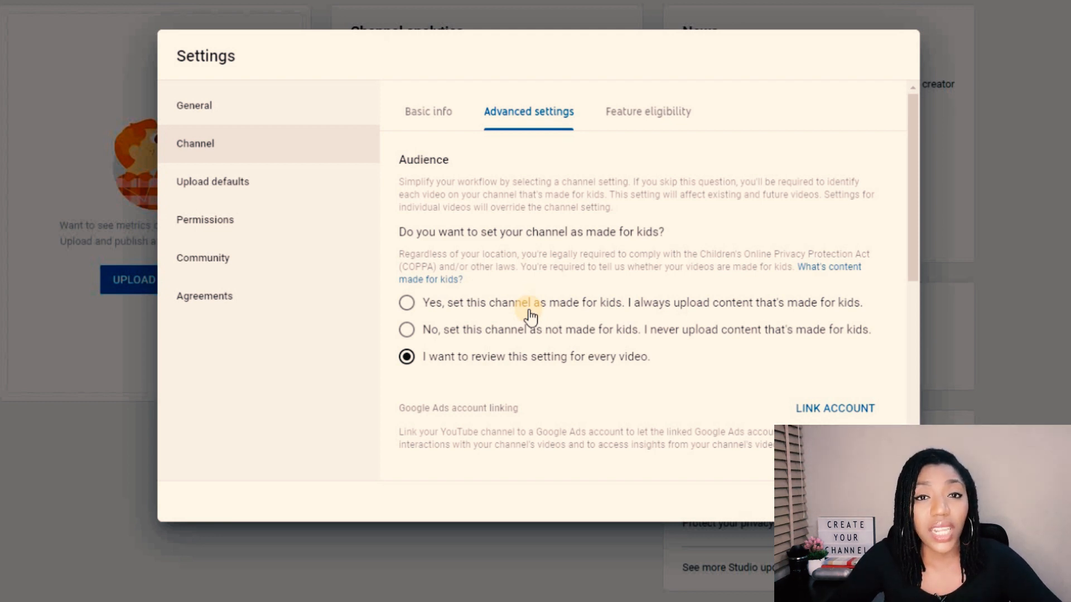
Step: Set the channel as not made for kids and hide potentially inappropriate words in auto-captions
click(409, 333)
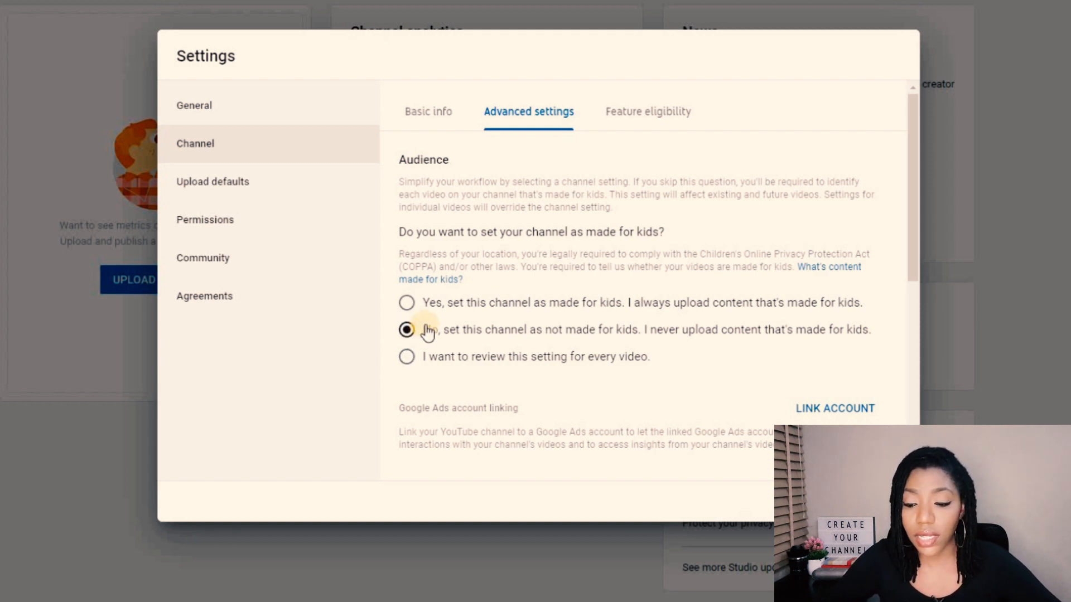
scroll(571, 259, down, 5)
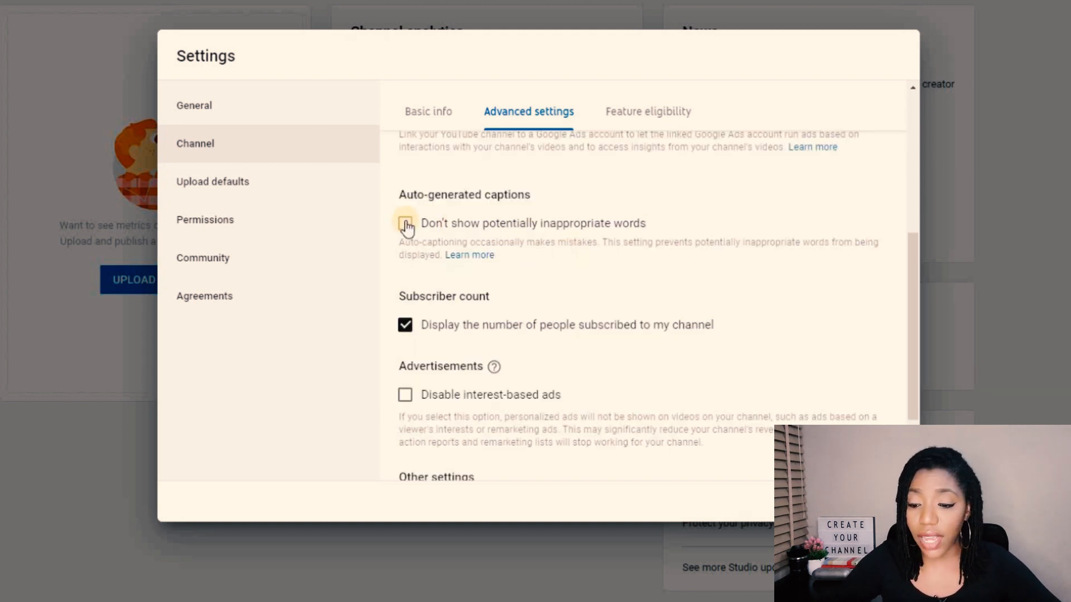
click(536, 258)
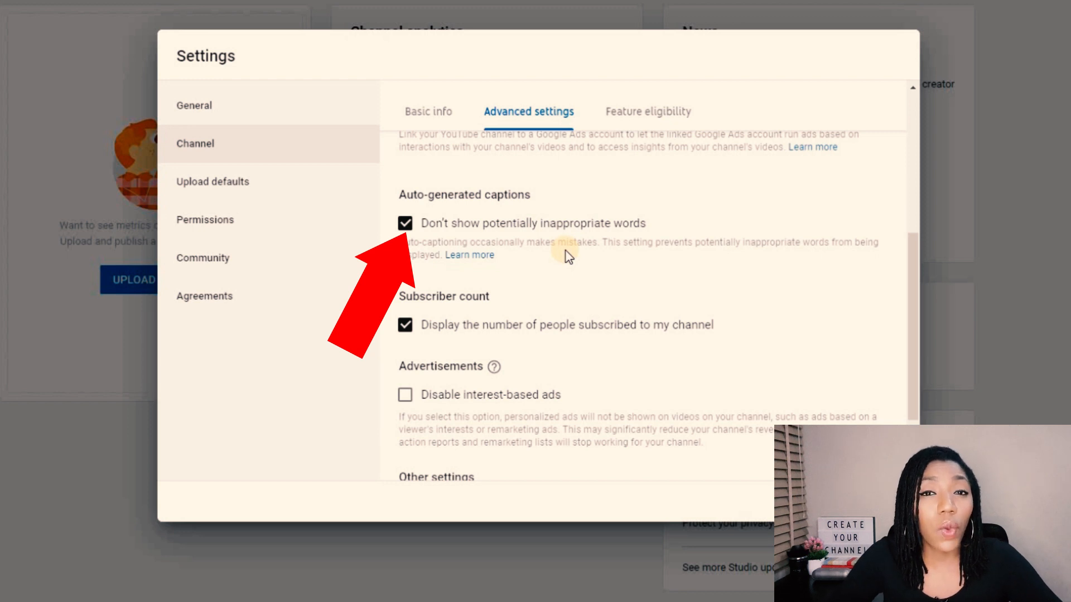
click(405, 223)
click(452, 227)
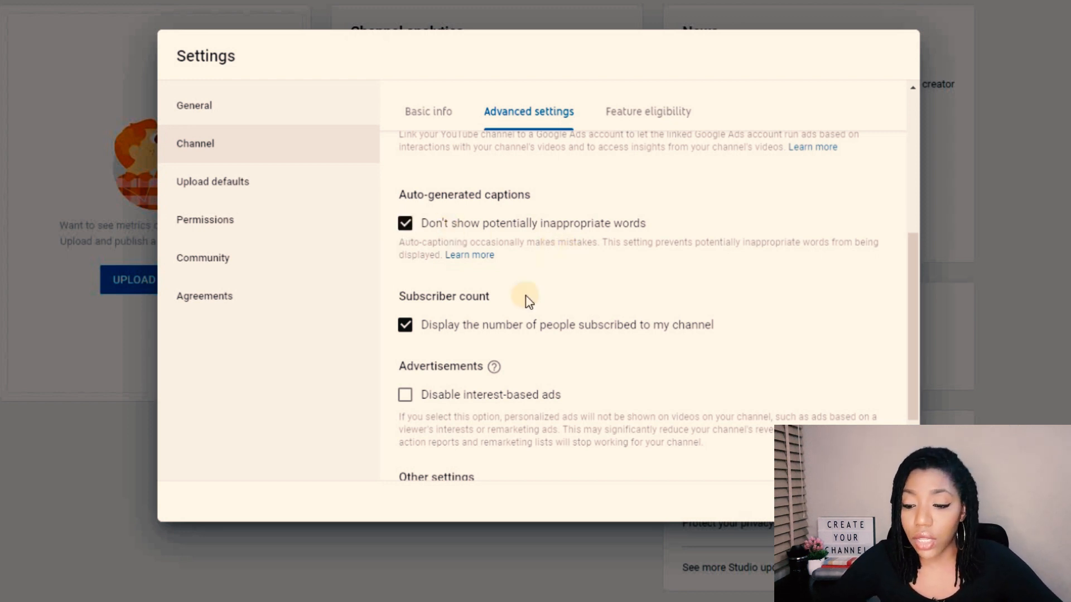
Step: Keep the channel's subscriber count publicly displayed
scroll(527, 301, down, 2)
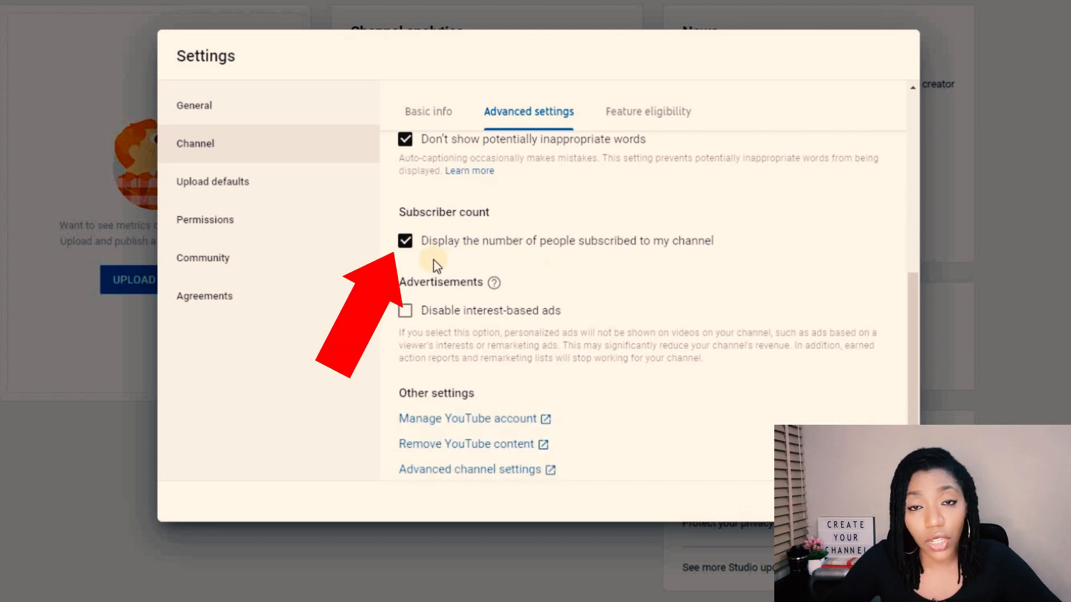
scroll(671, 269, down, 1)
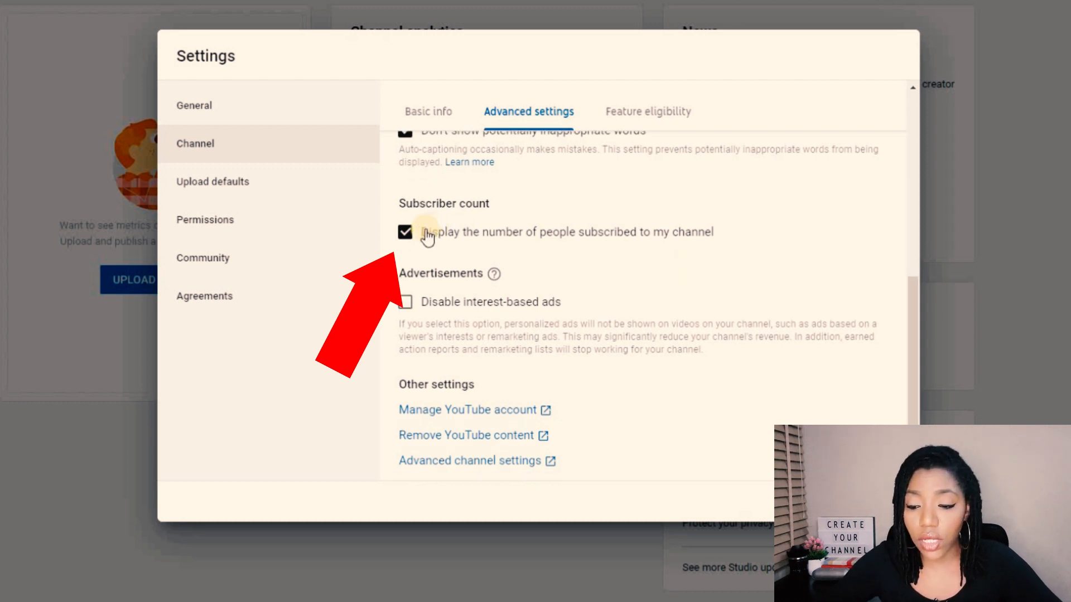
click(406, 234)
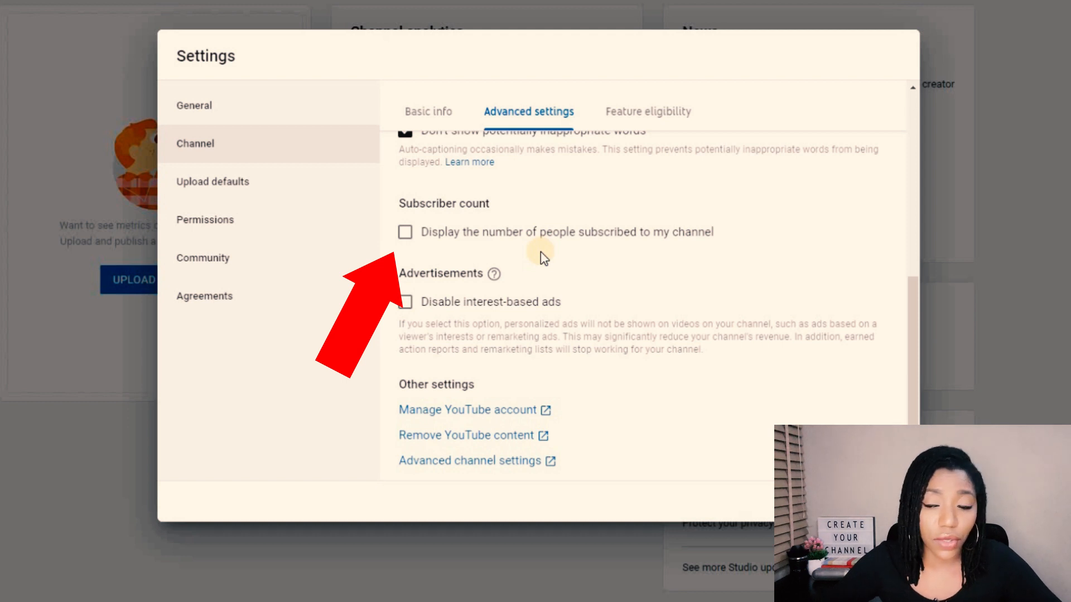
click(441, 233)
scroll(669, 326, down, 1)
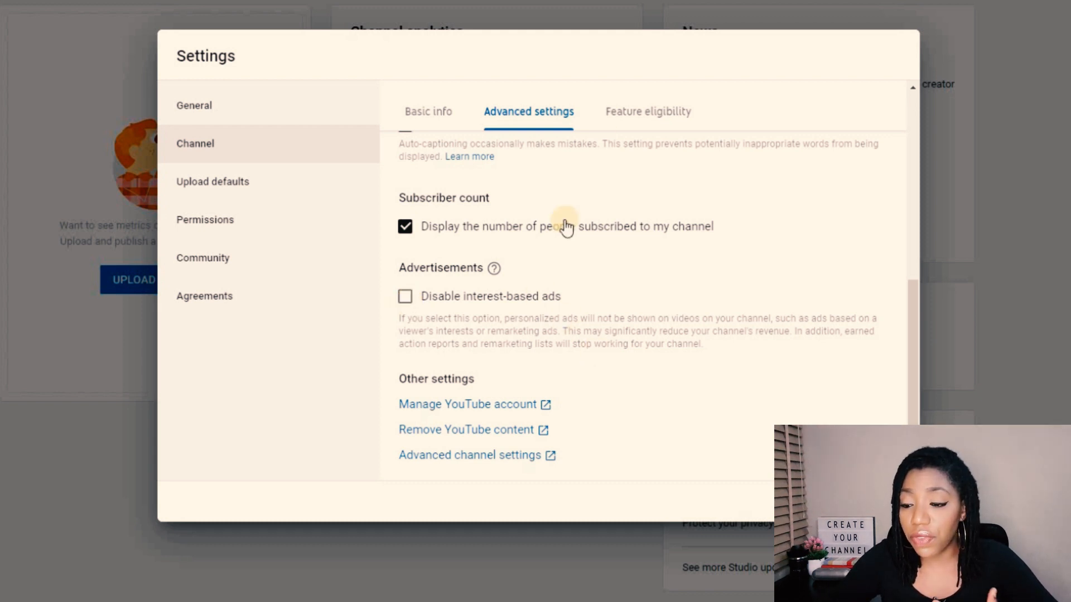
Step: Review default and phone-verified features under Feature eligibility, then start phone number verification
click(657, 116)
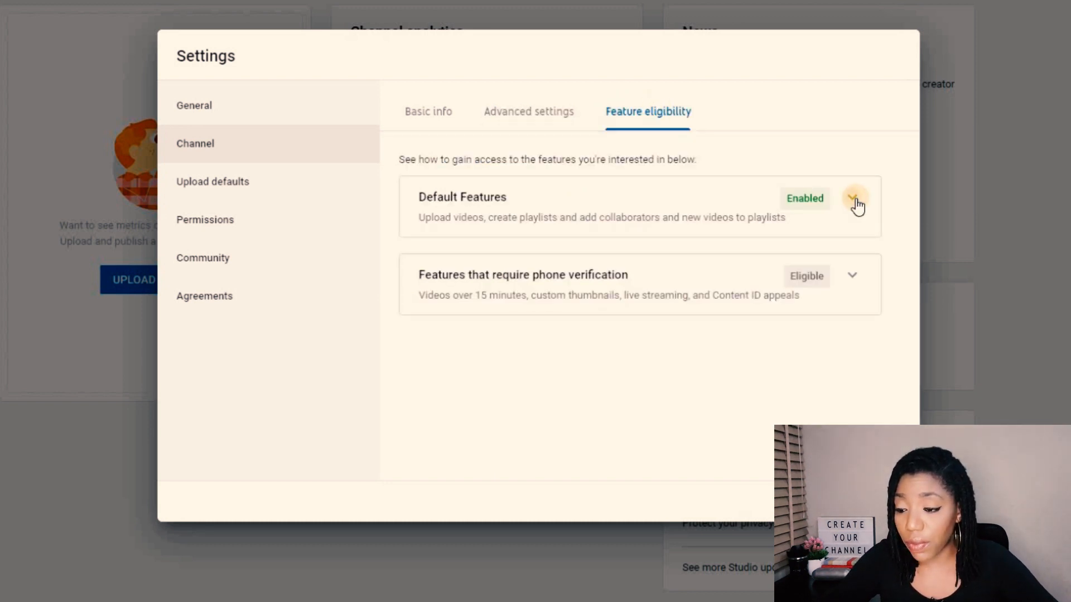
click(855, 202)
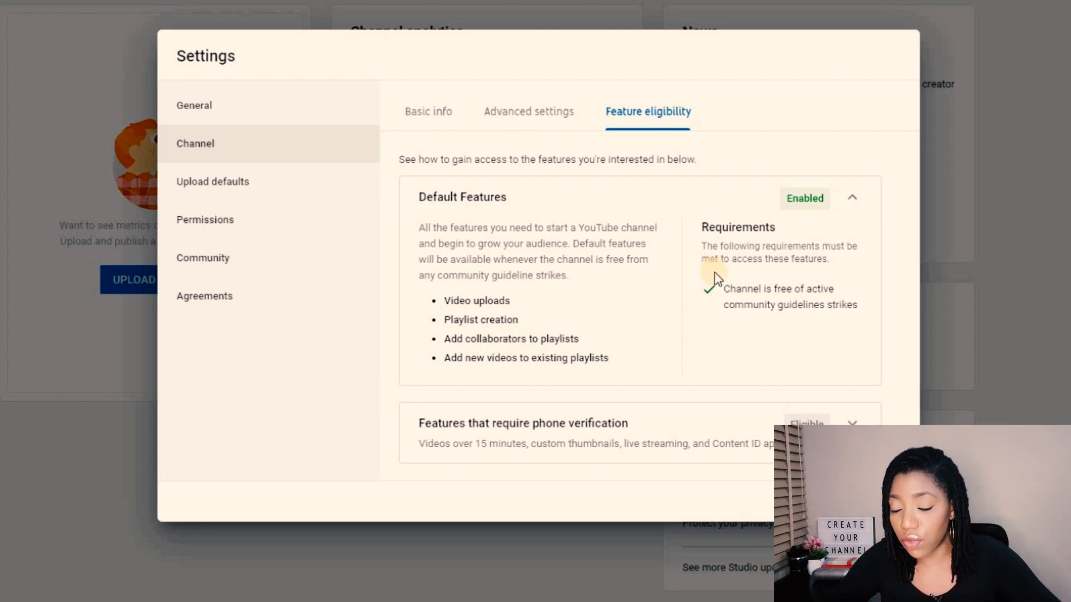
click(852, 422)
click(852, 277)
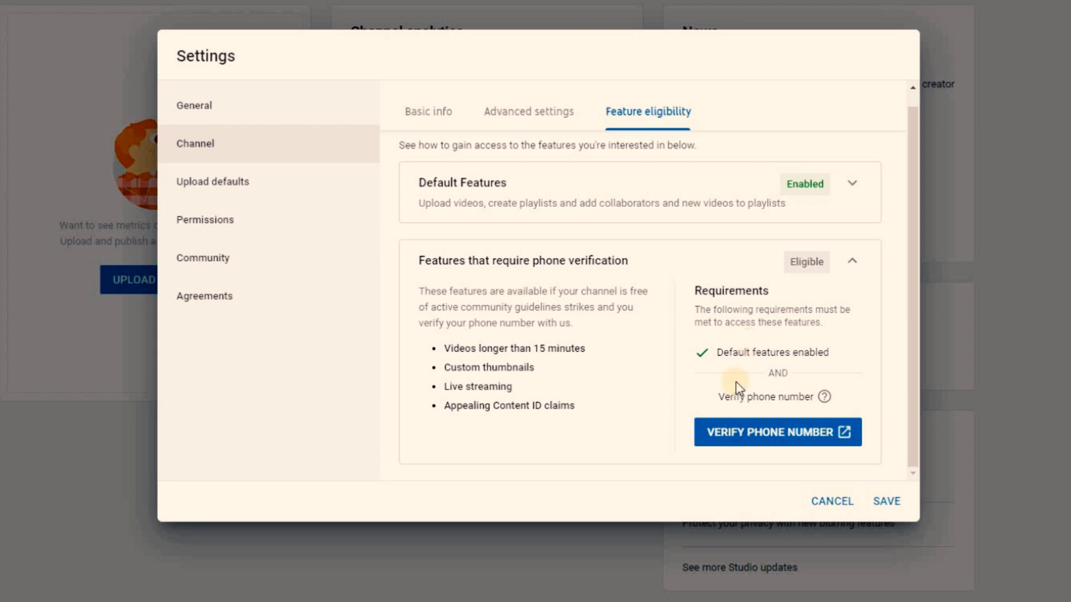
click(776, 437)
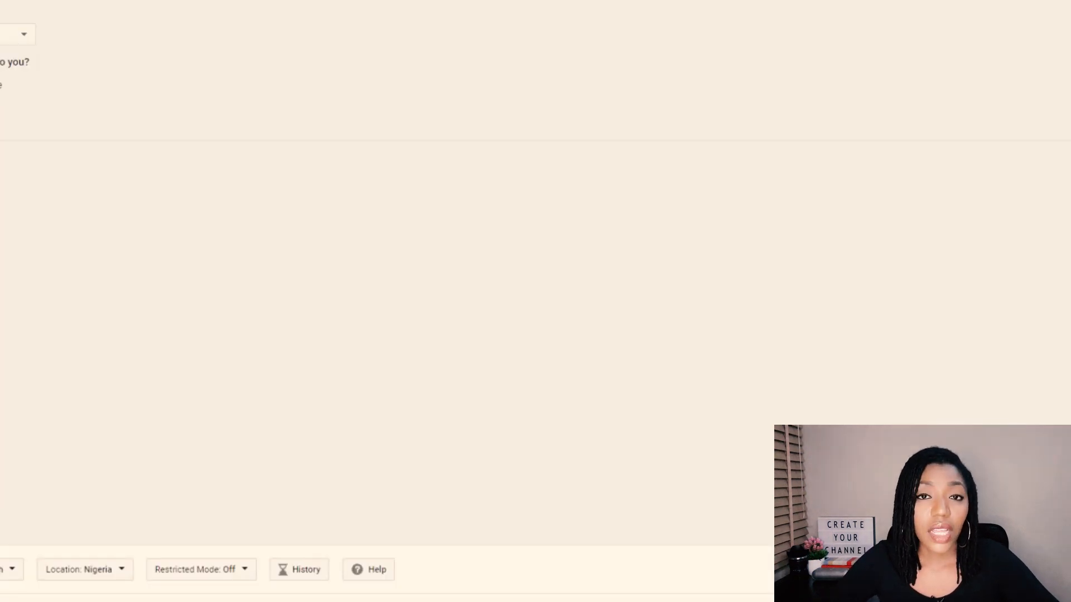
Step: Submit the 6-digit verification code and return to the Studio channel settings
click(113, 241)
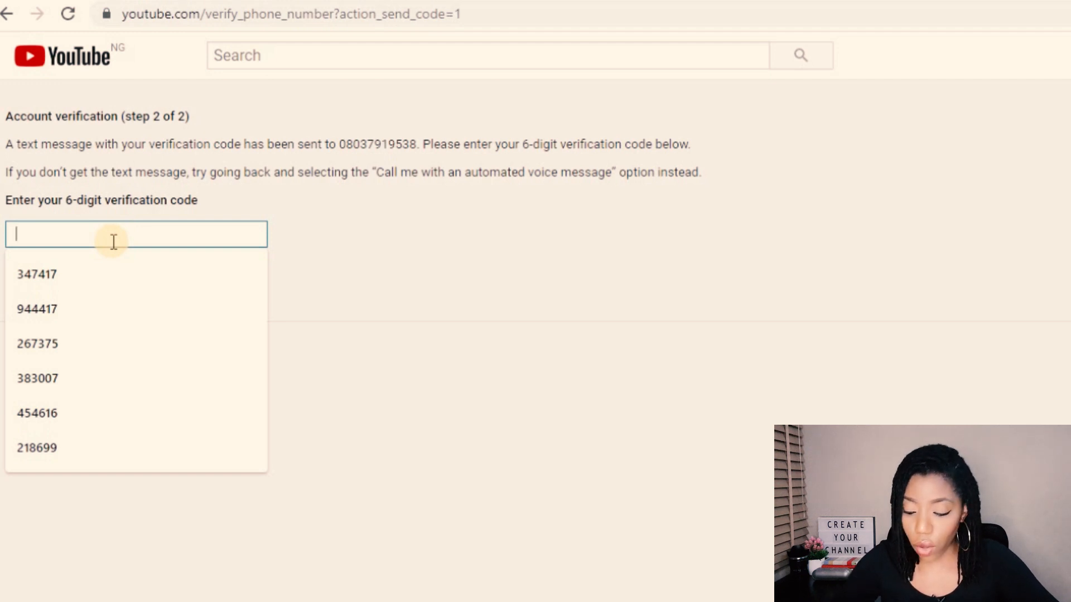
click(38, 284)
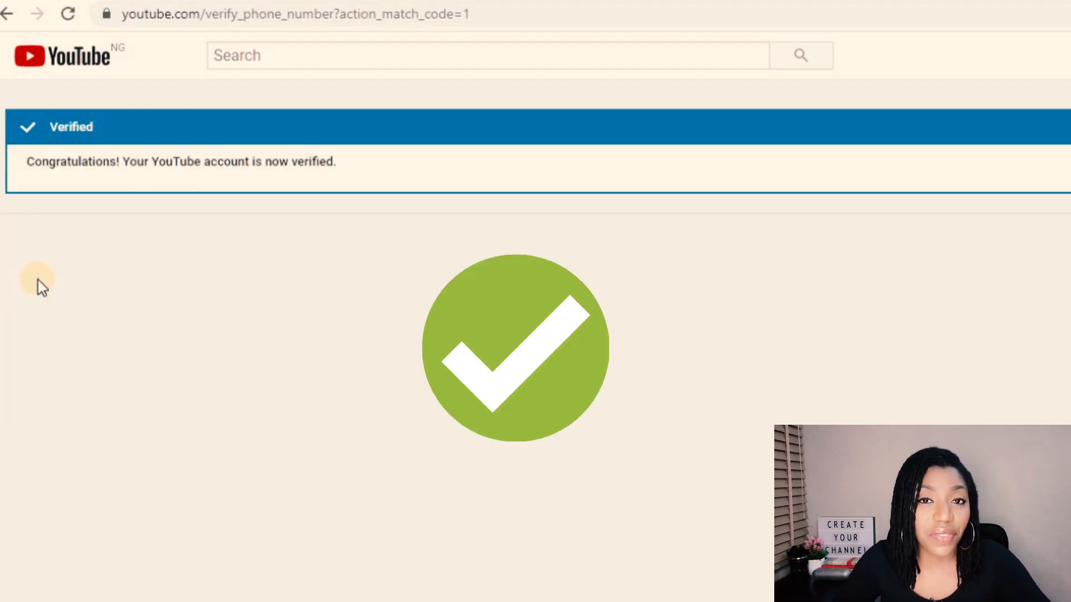
click(7, 14)
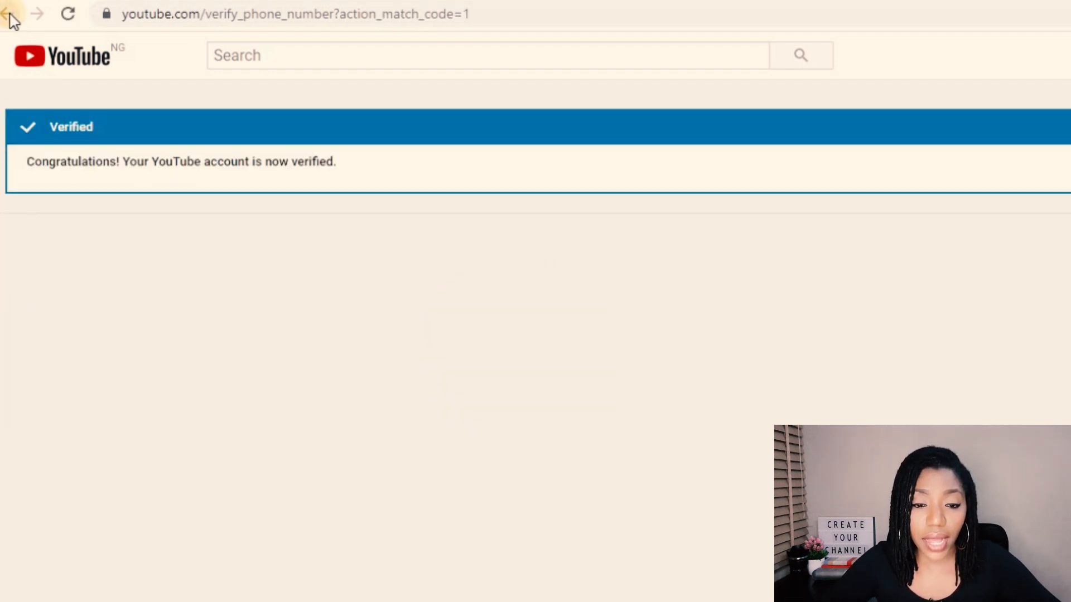
click(7, 14)
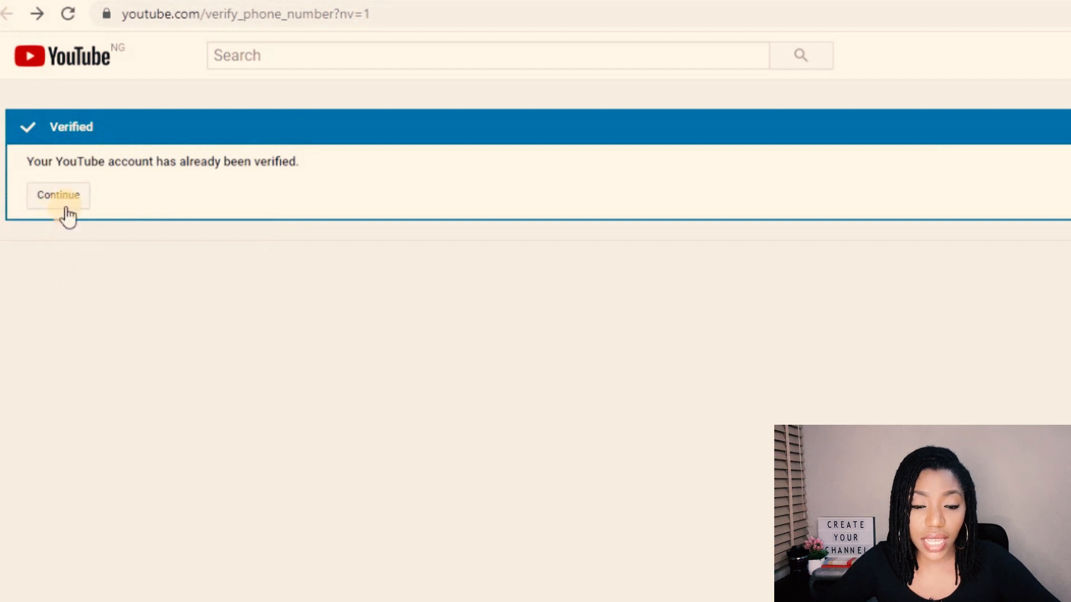
click(69, 212)
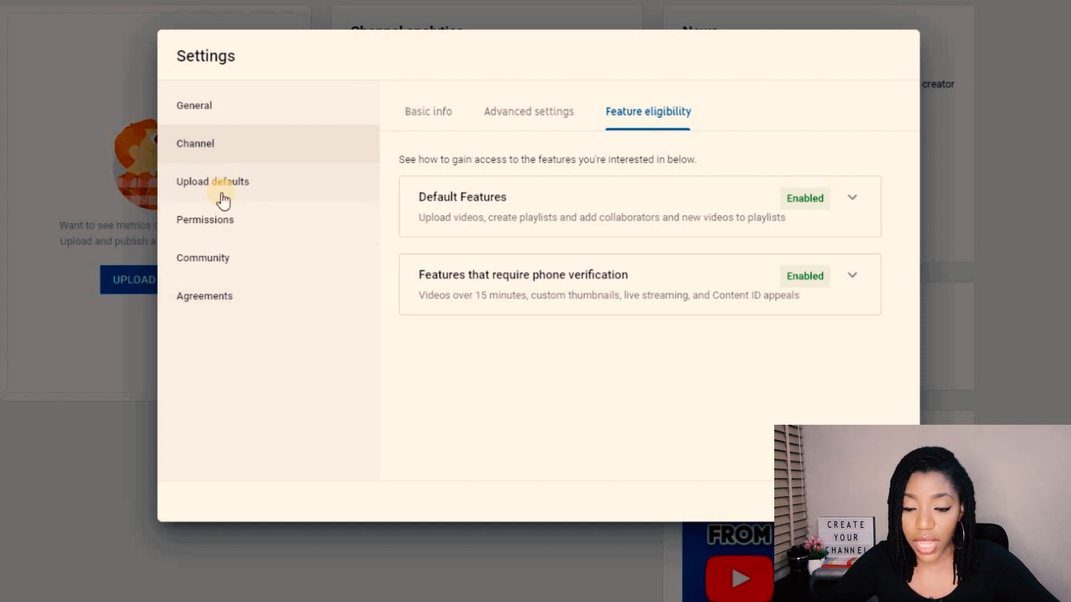
Step: In Upload defaults, choose Private as the default visibility for new videos
click(275, 192)
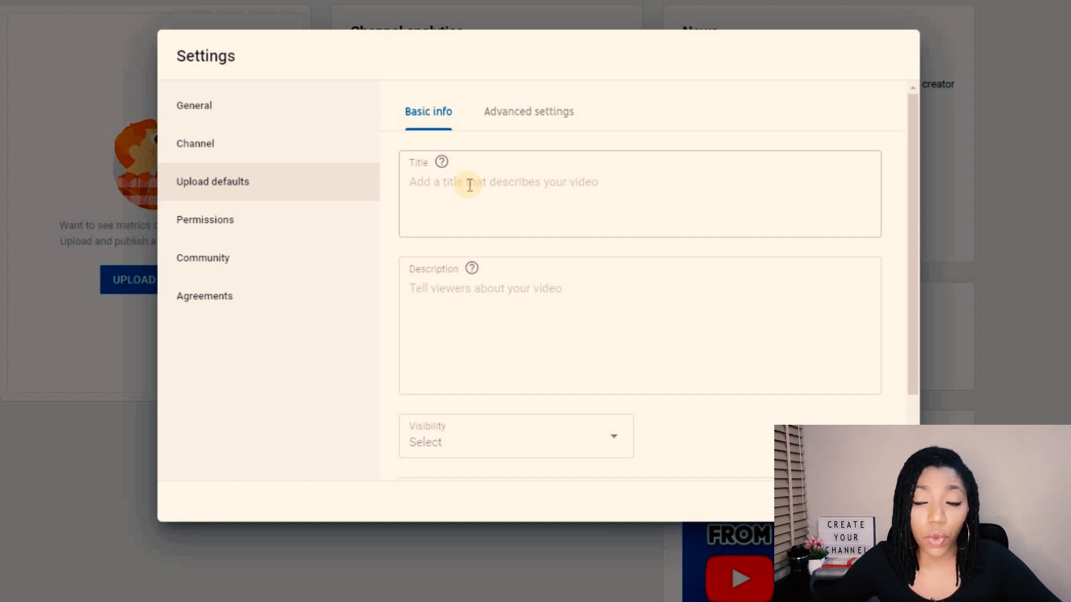
click(526, 313)
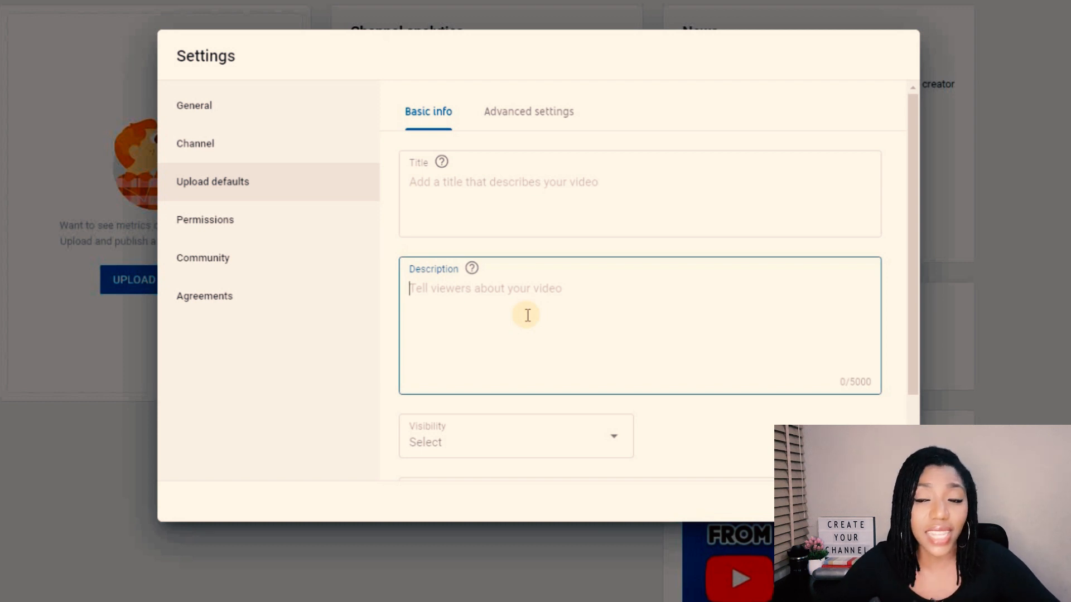
scroll(524, 314, down, 2)
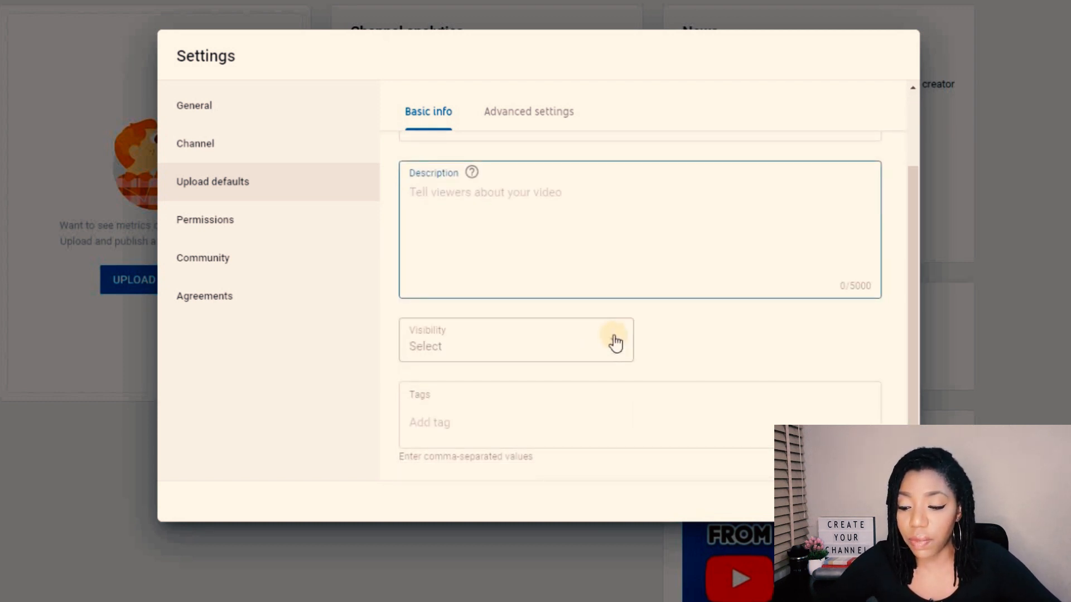
click(616, 348)
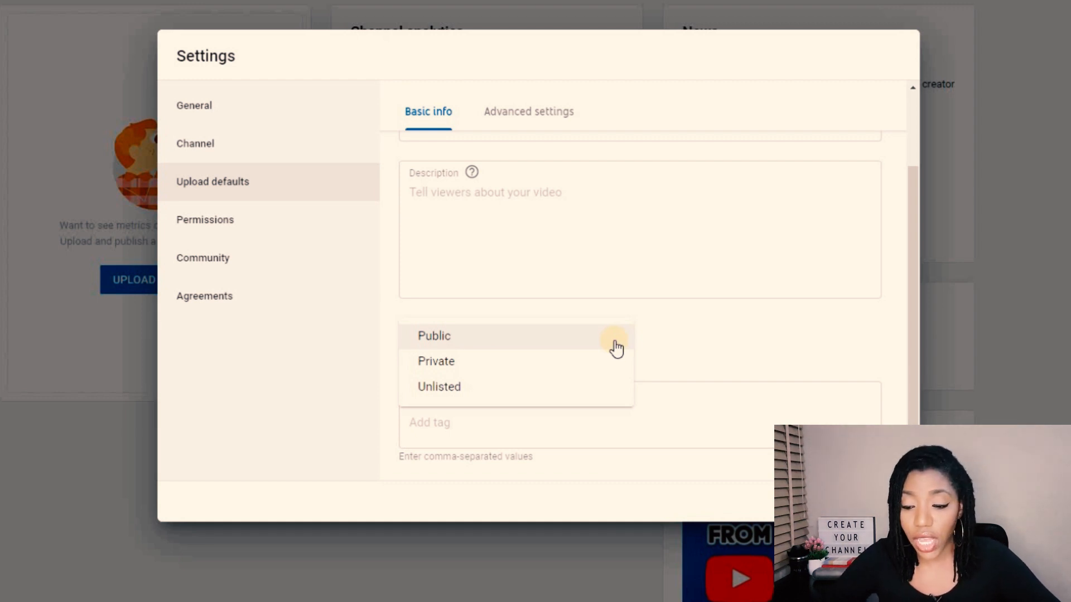
click(520, 368)
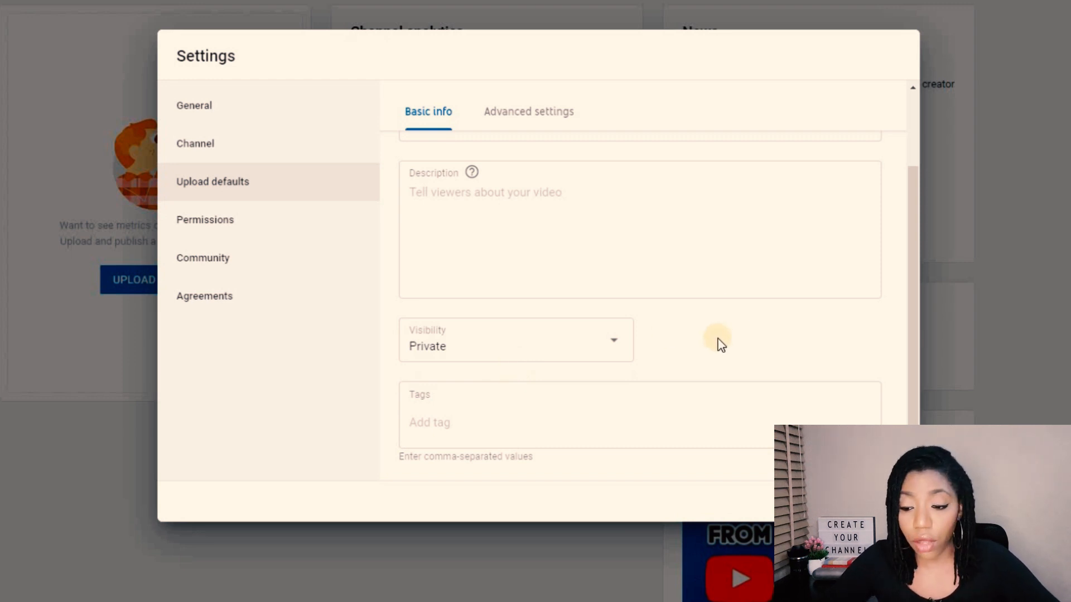
click(539, 419)
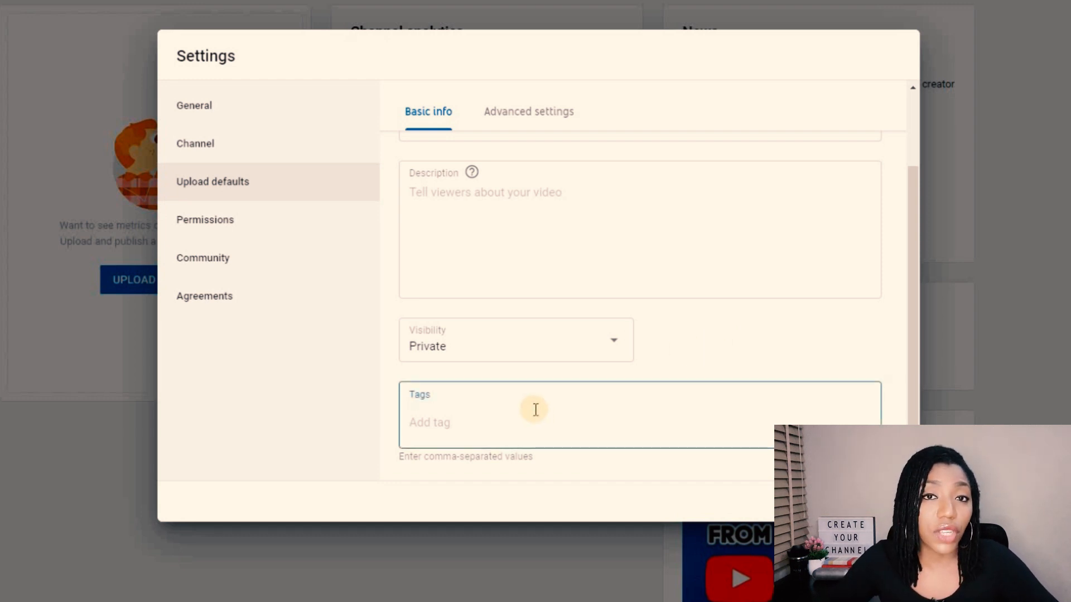
Step: Keep Standard YouTube License and set the default category to People & Blogs
click(526, 114)
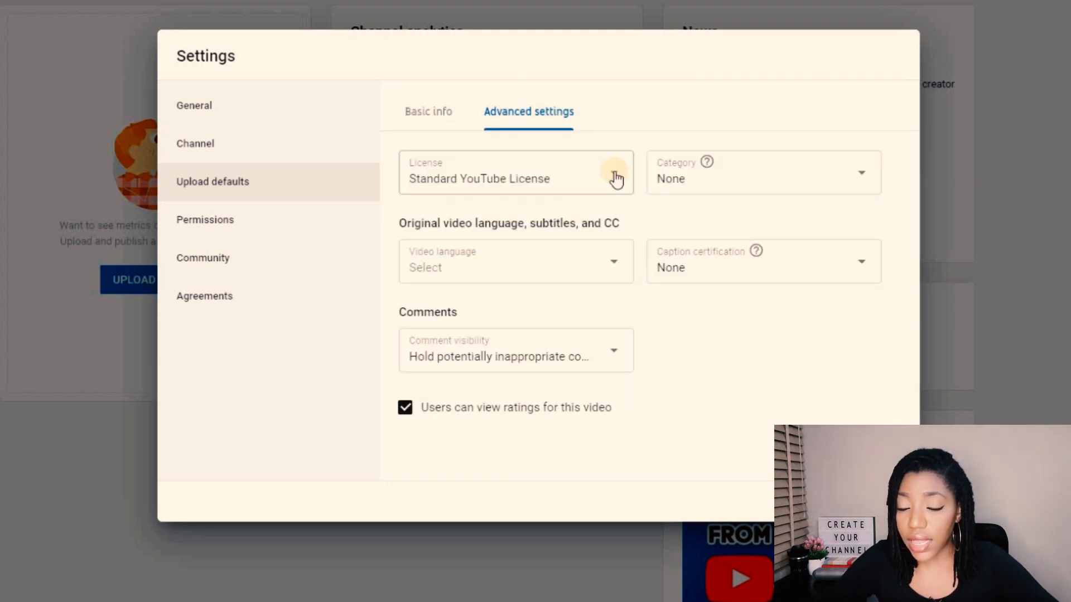
click(614, 176)
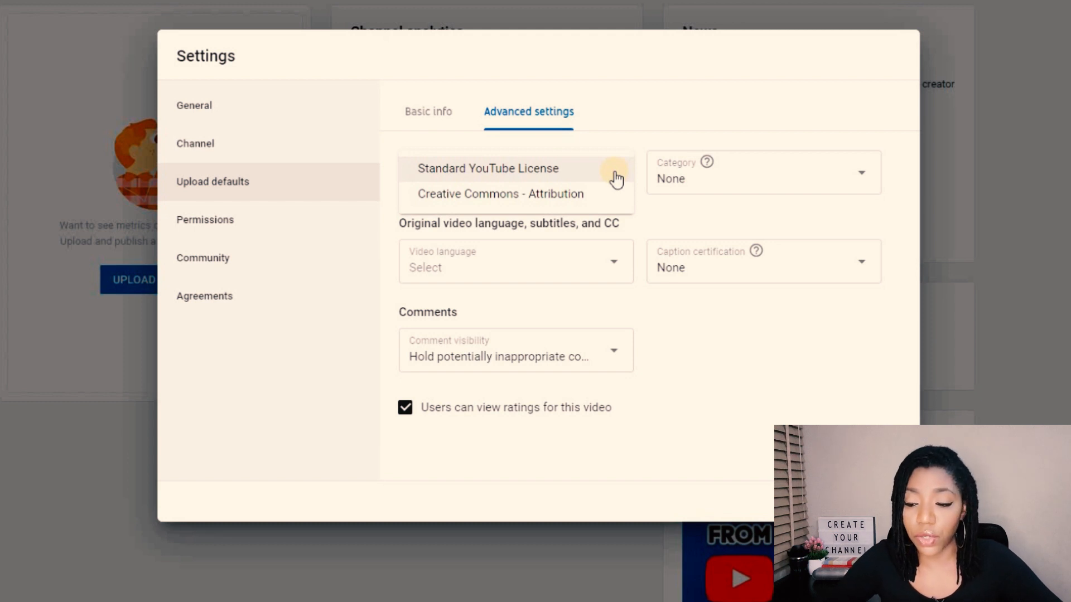
click(613, 176)
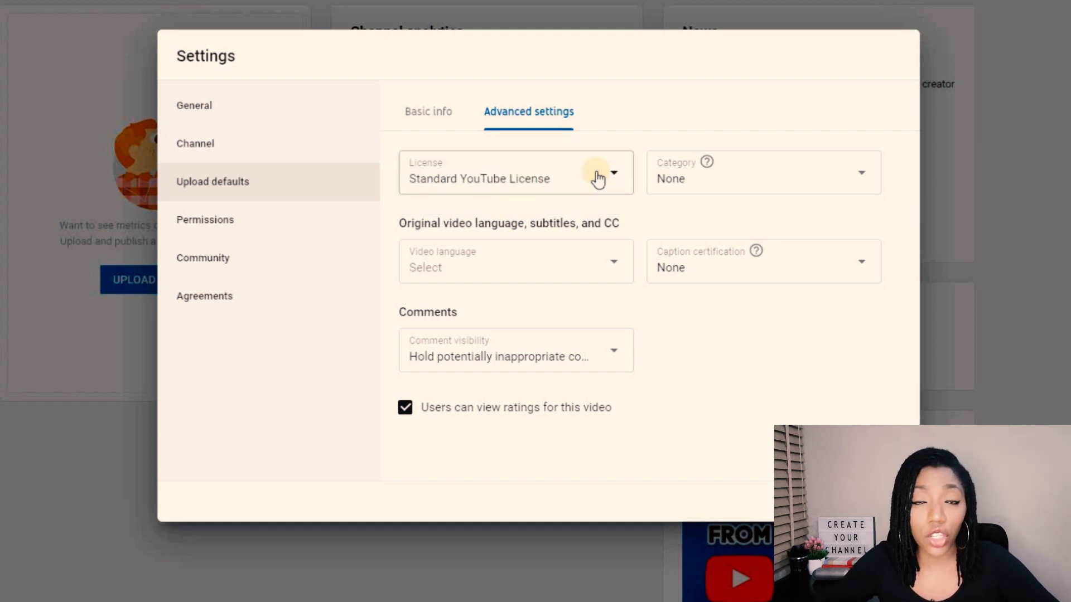
click(601, 179)
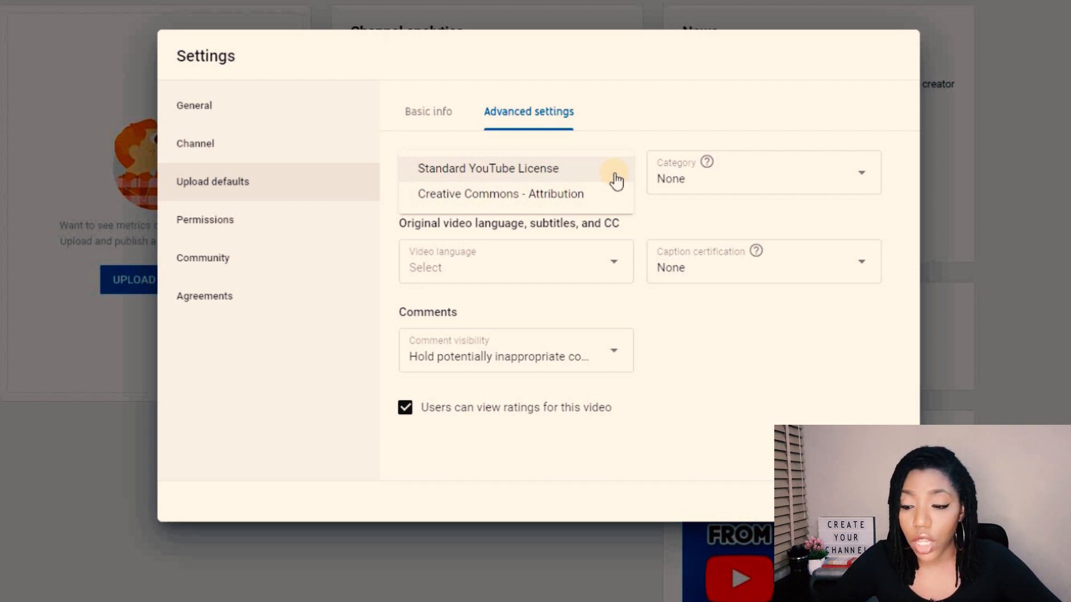
click(581, 171)
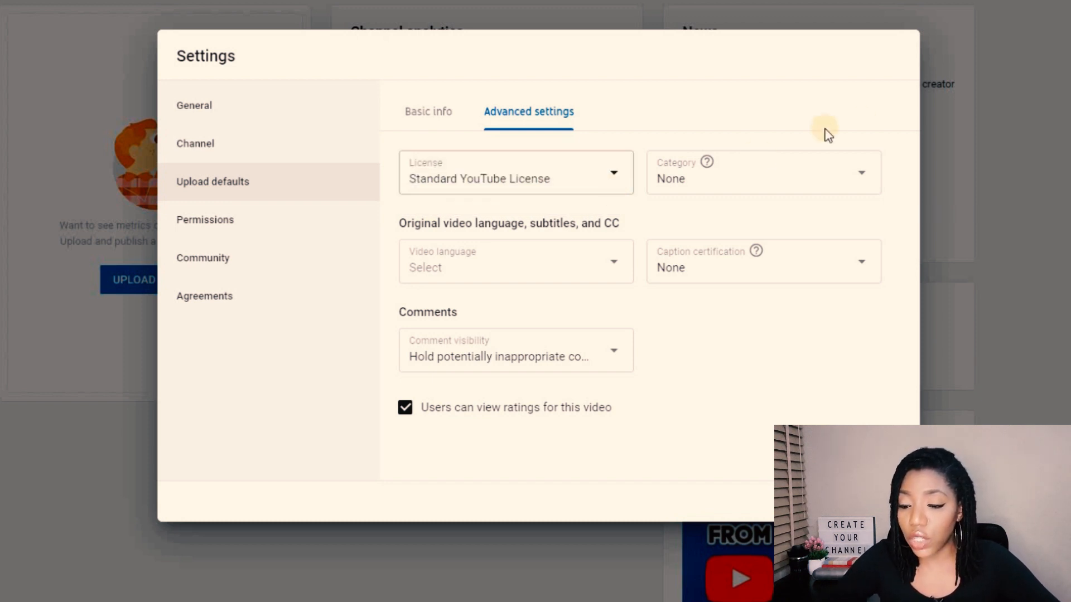
click(858, 174)
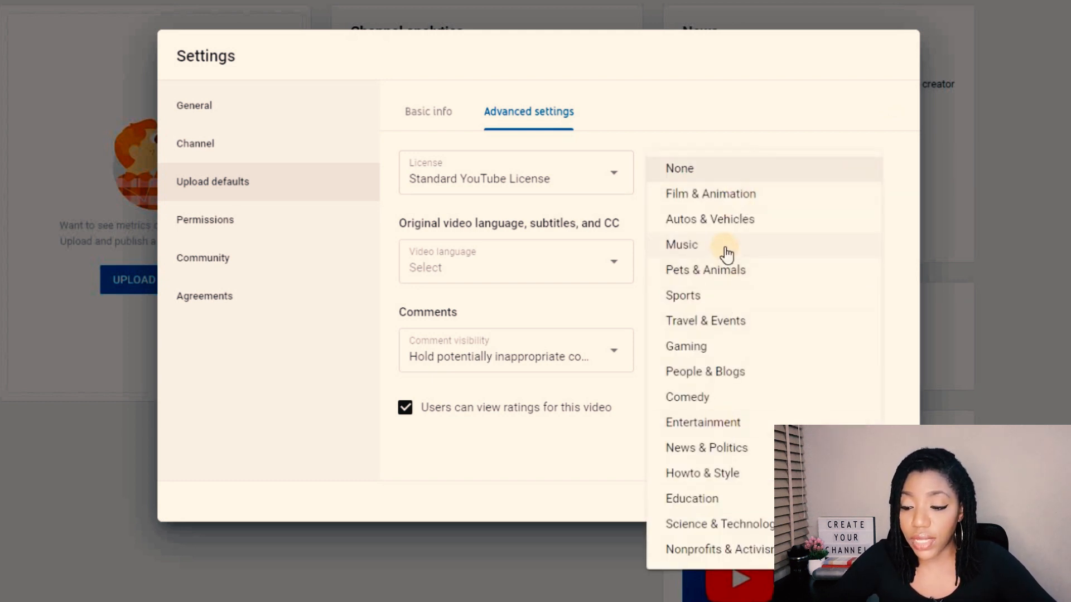
click(719, 374)
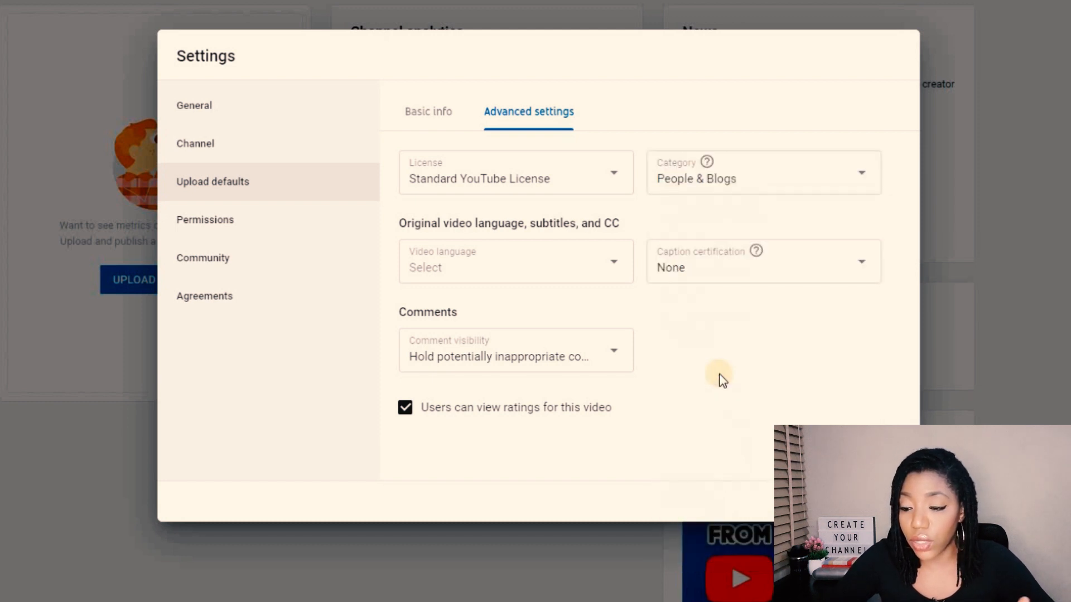
Step: Use English (United Kingdom) and hold potentially inappropriate comments for review, keeping ratings visible
click(616, 263)
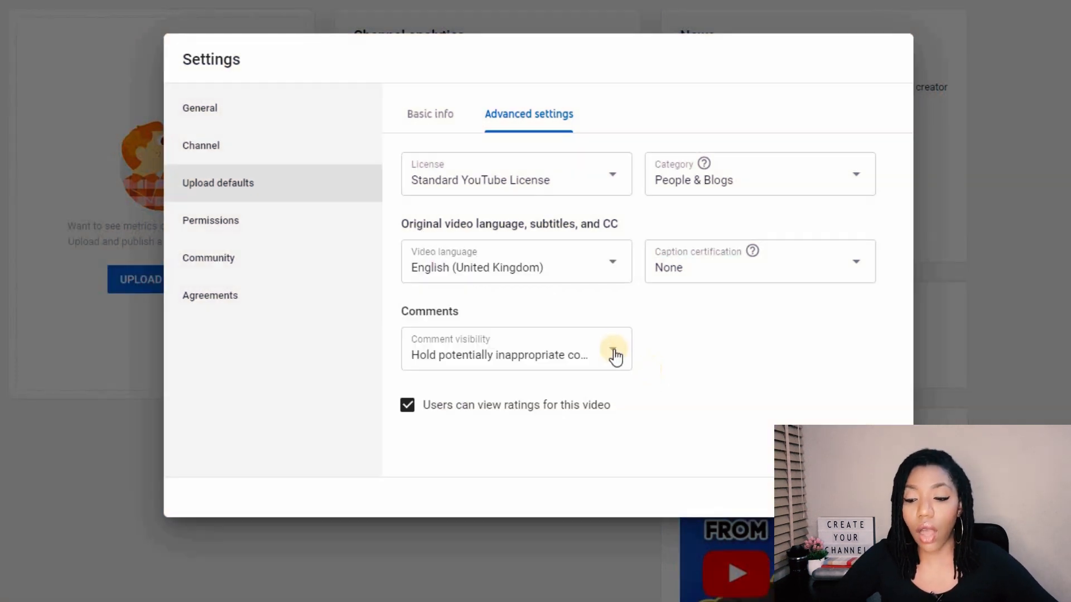
click(617, 353)
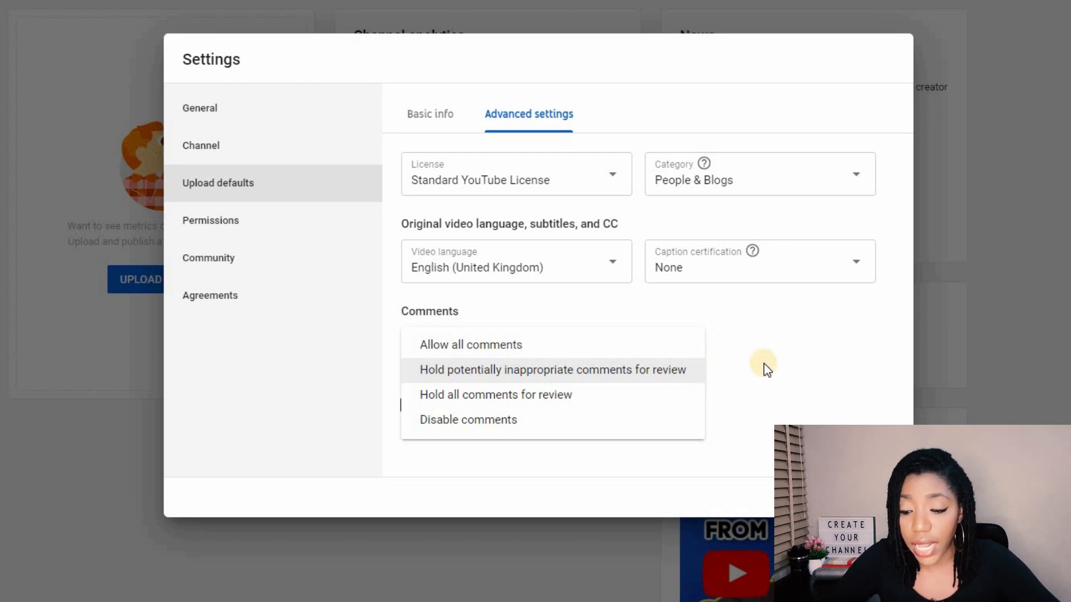
click(684, 371)
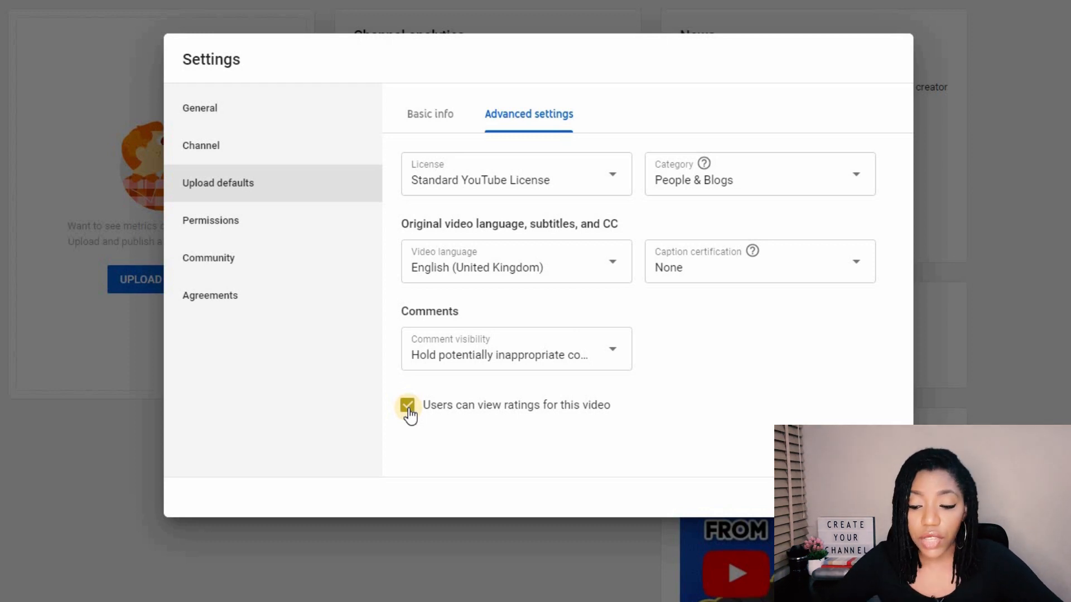
click(408, 410)
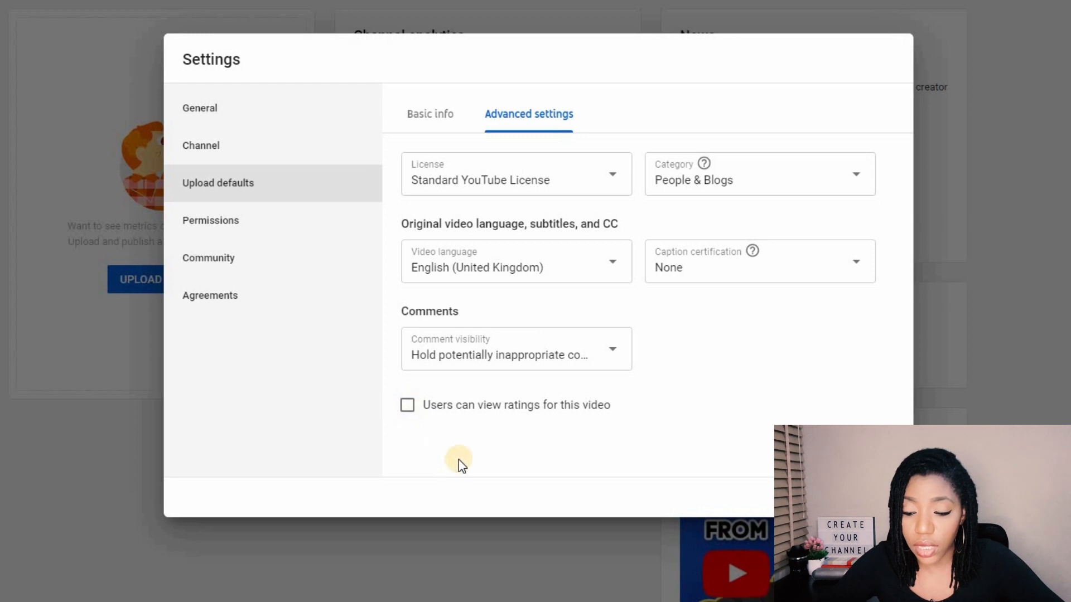
click(408, 411)
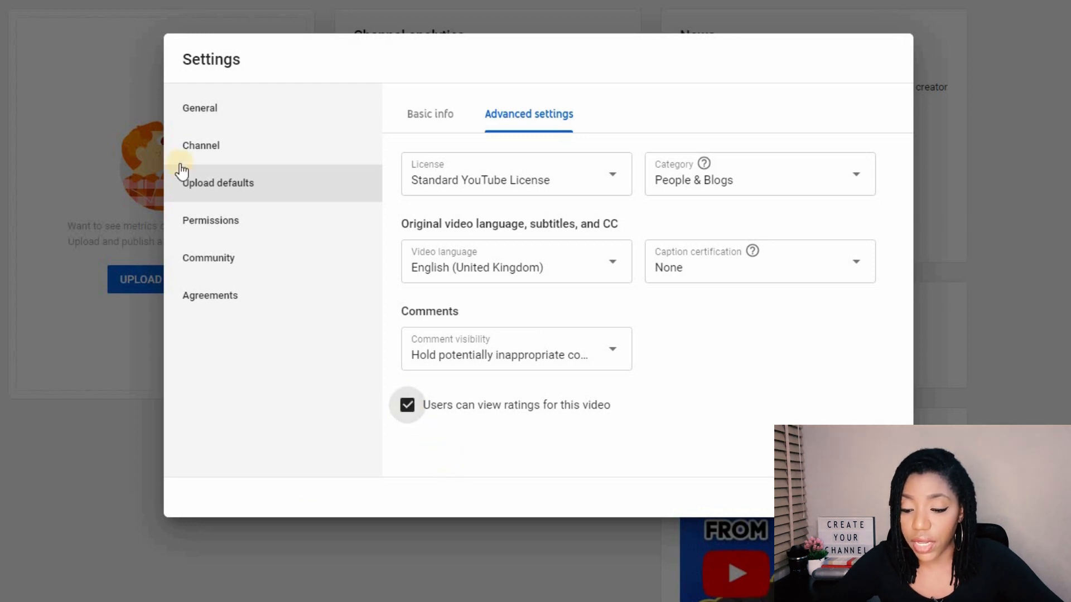
Step: Open the Tope Test Channel brand account's Manage permissions list, confirming identity through the phone prompt
click(235, 222)
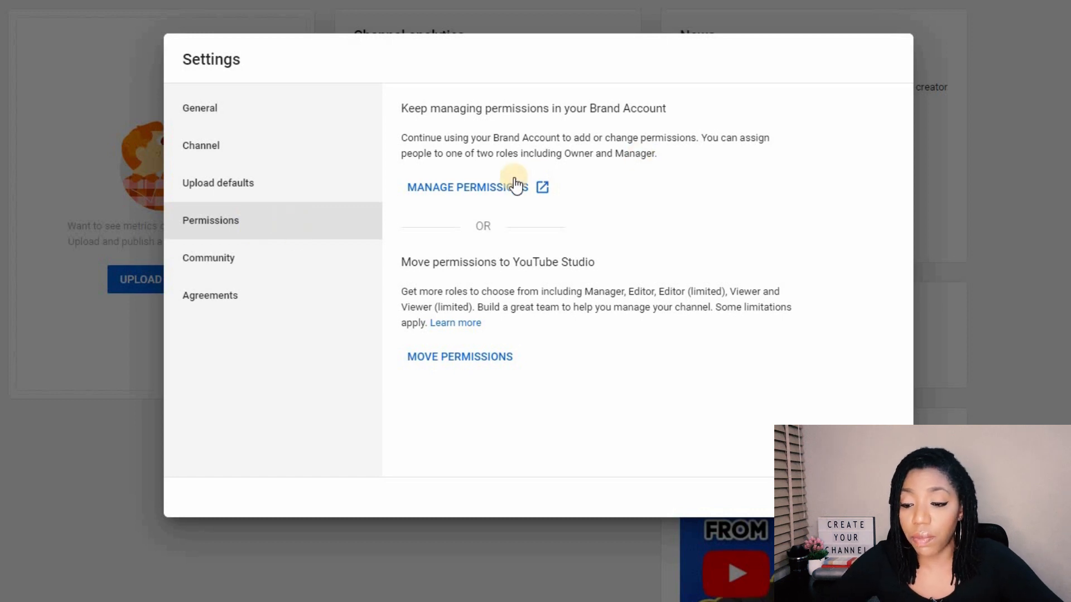
click(485, 188)
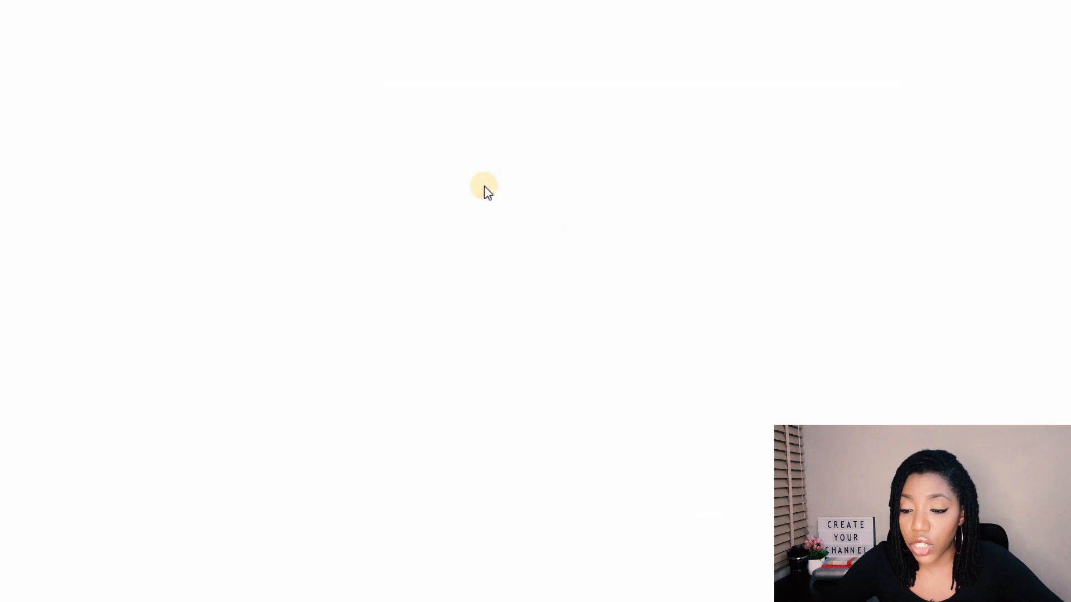
click(646, 200)
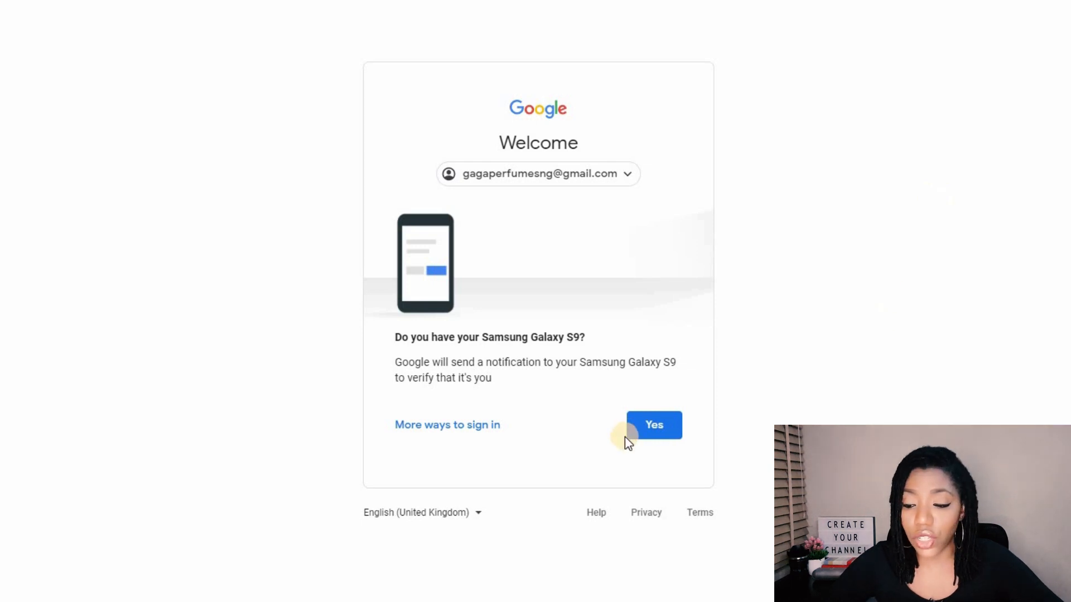
click(650, 429)
click(660, 202)
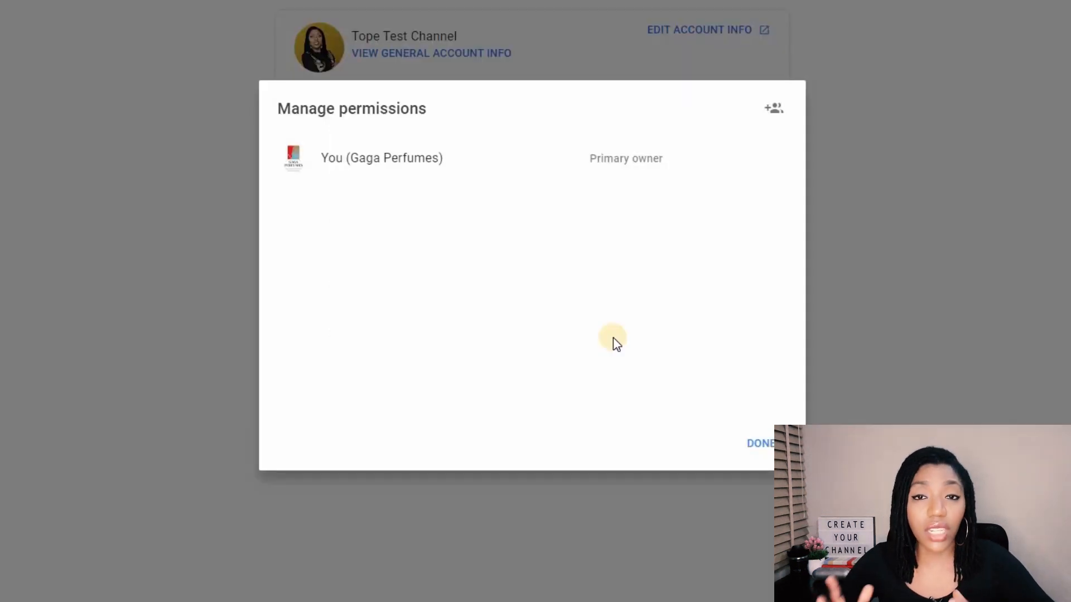
Step: Invite a new user by e-mail to the brand account with the Manager role
click(776, 111)
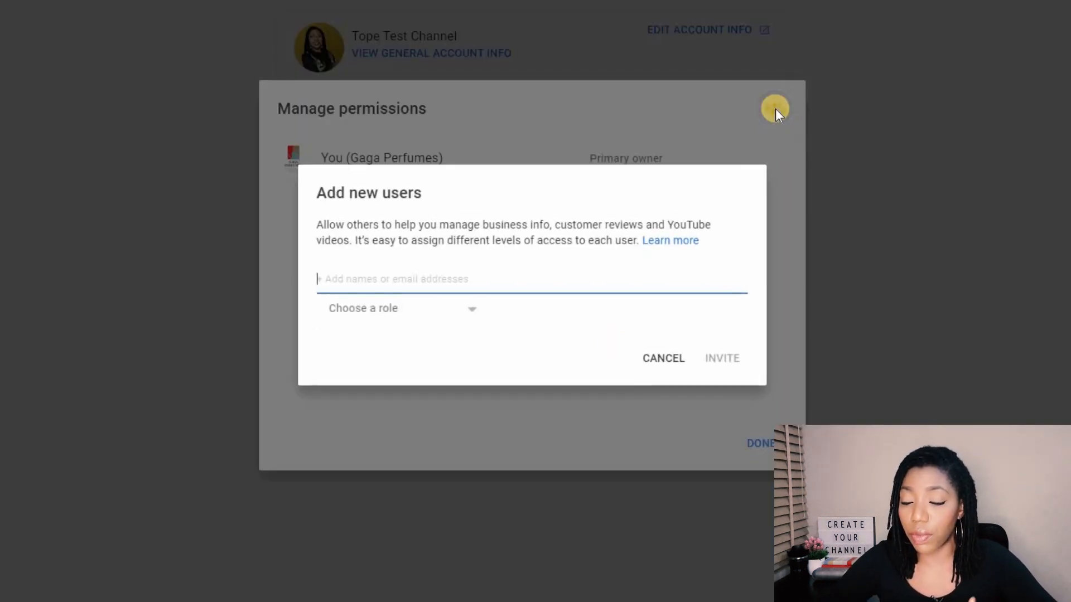
click(666, 346)
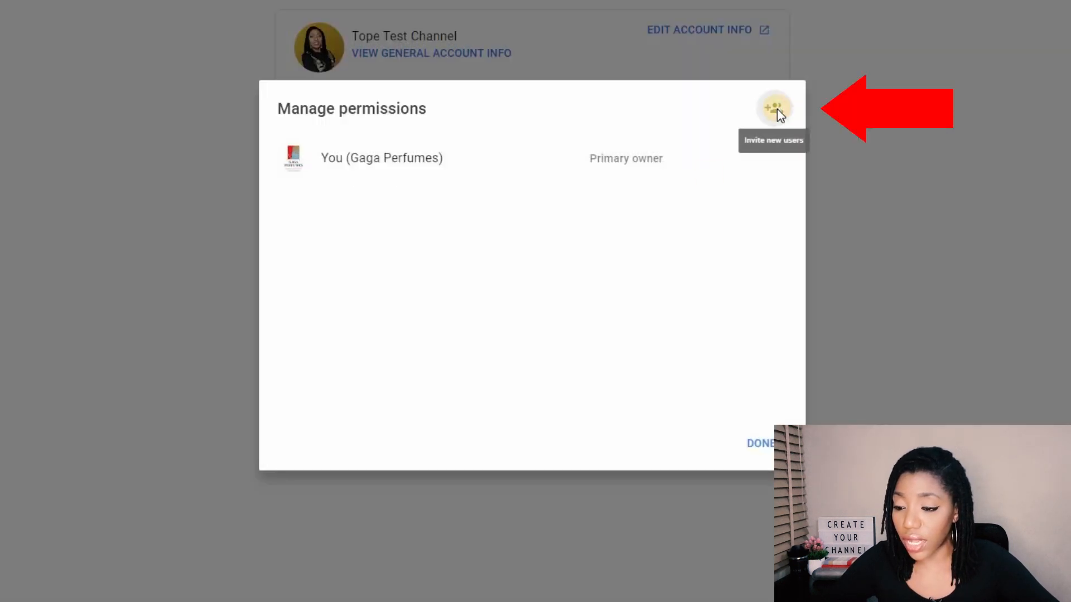
click(777, 110)
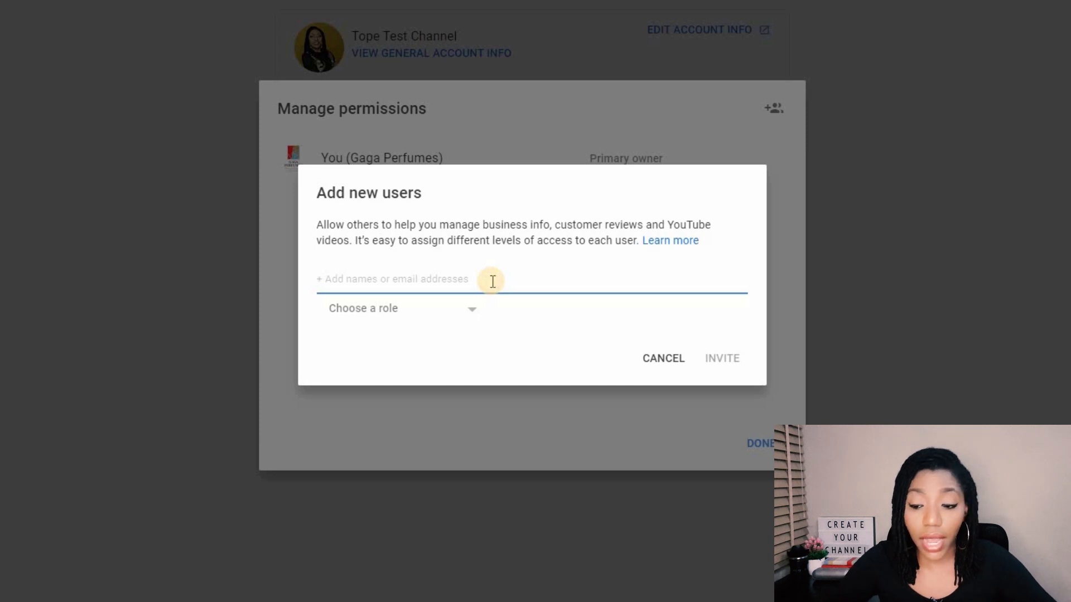
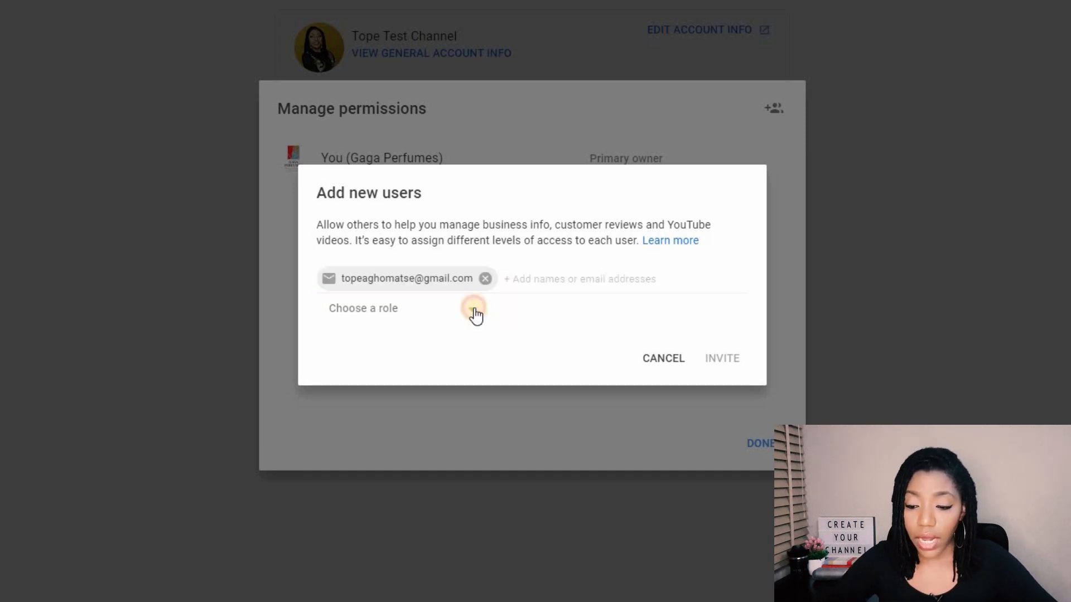
click(474, 309)
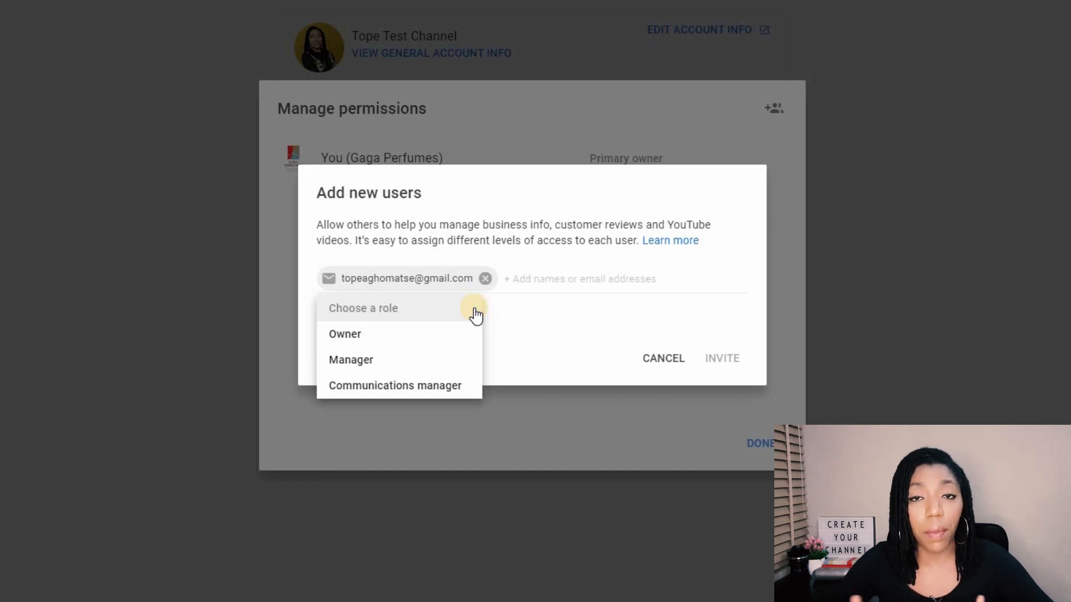
click(395, 360)
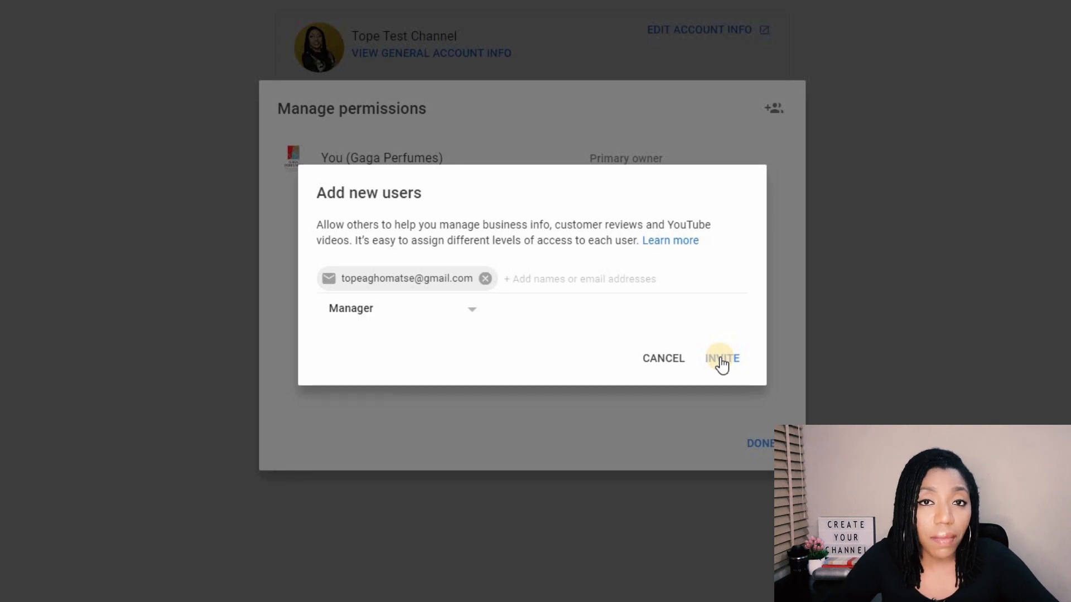
click(669, 361)
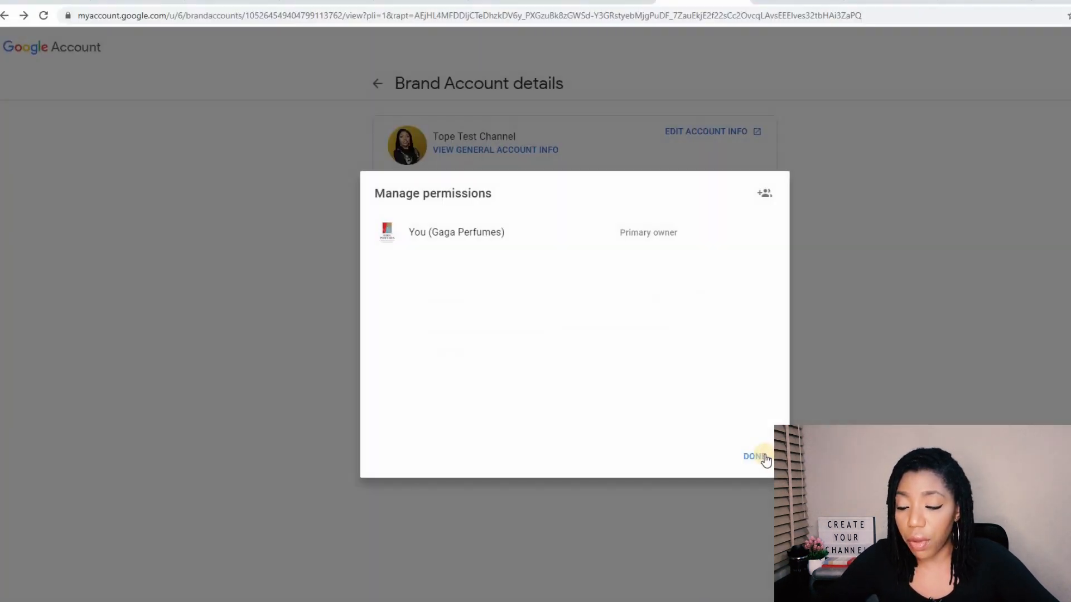
click(764, 458)
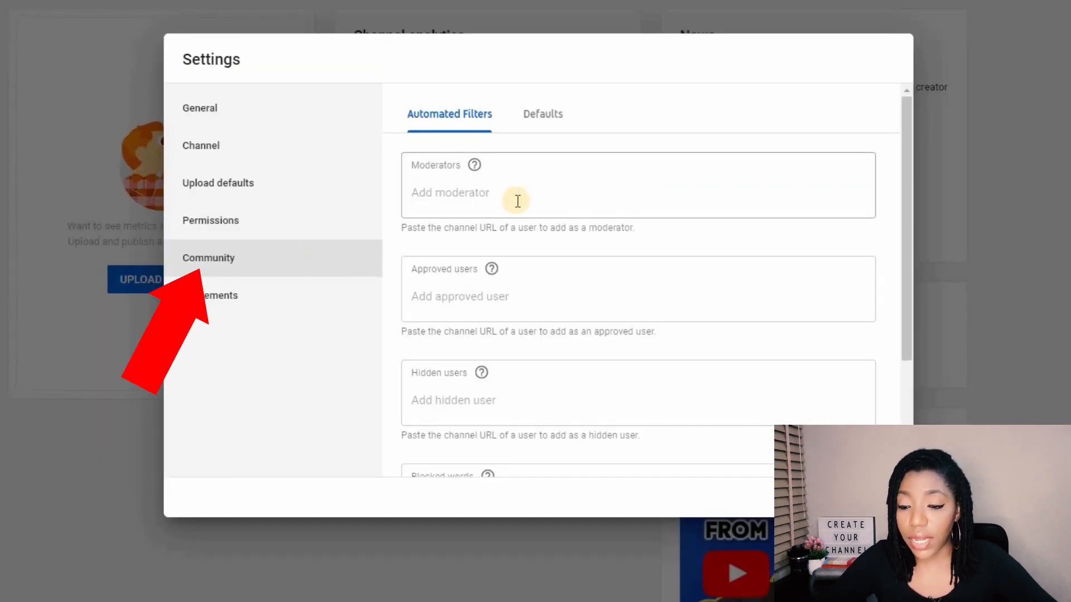
Step: Paste a long blocked-words list, including spam phrases like 'sub4sub', into Automated Filters
scroll(511, 189, down, 1)
scroll(533, 227, down, 2)
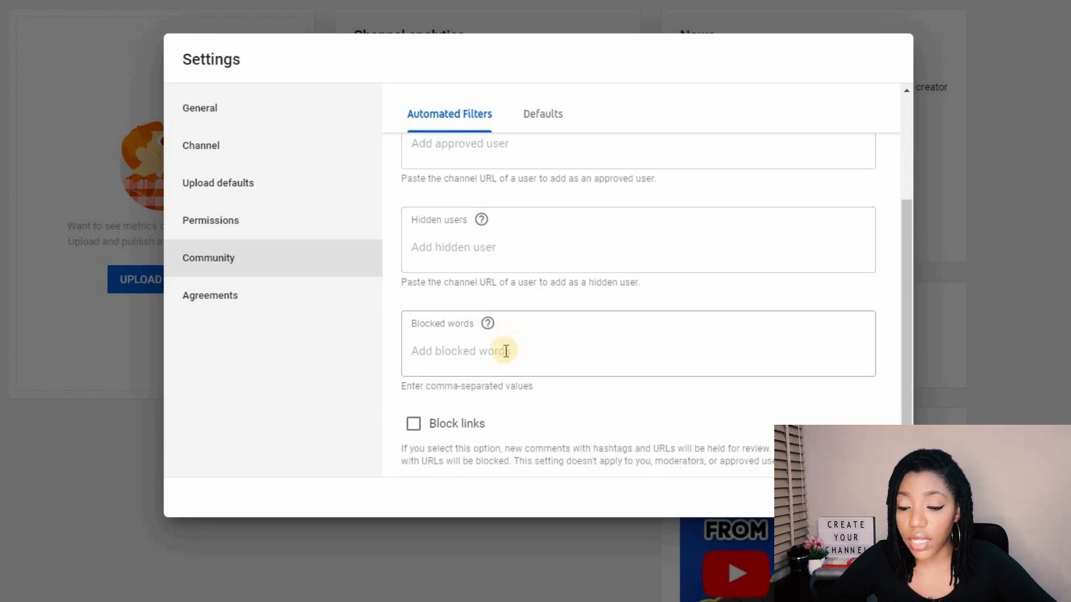
click(505, 351)
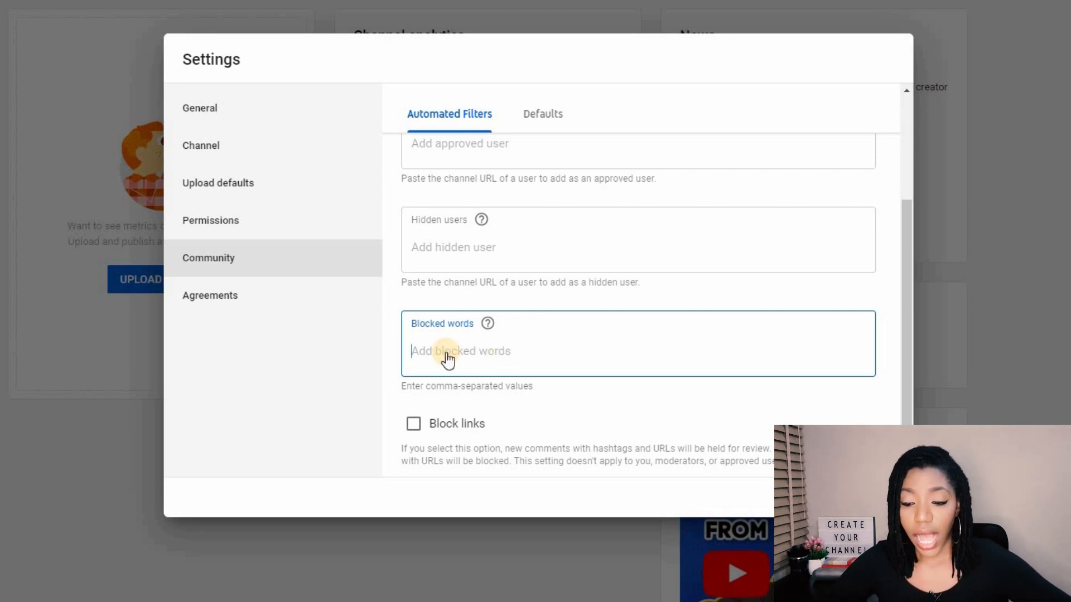
key(ctrl+v)
Step: Turn on Block links for channel comments
scroll(723, 400, down, 5)
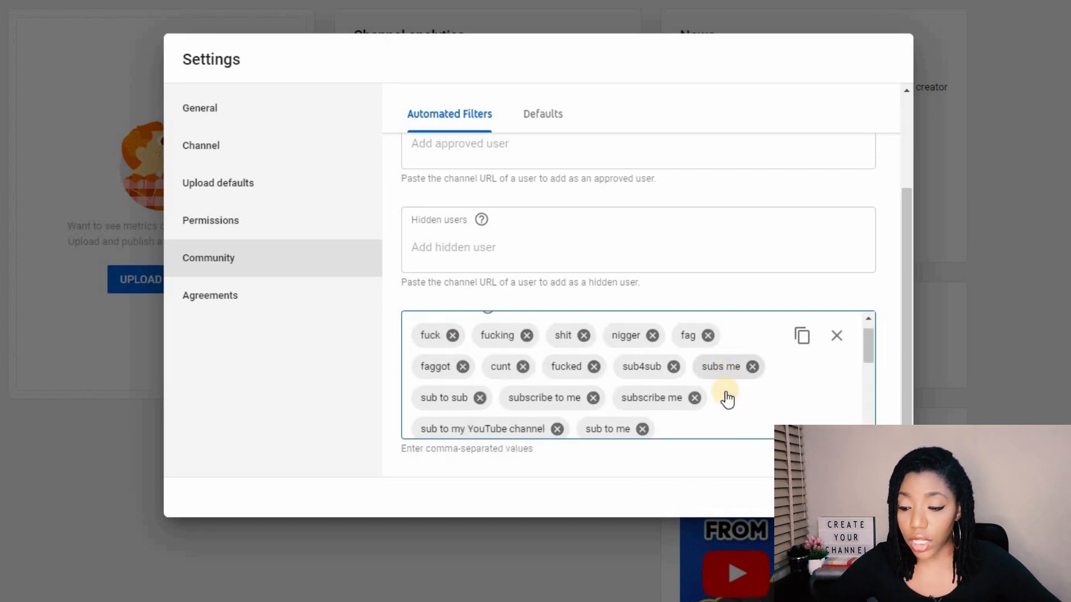
scroll(724, 394, down, 1)
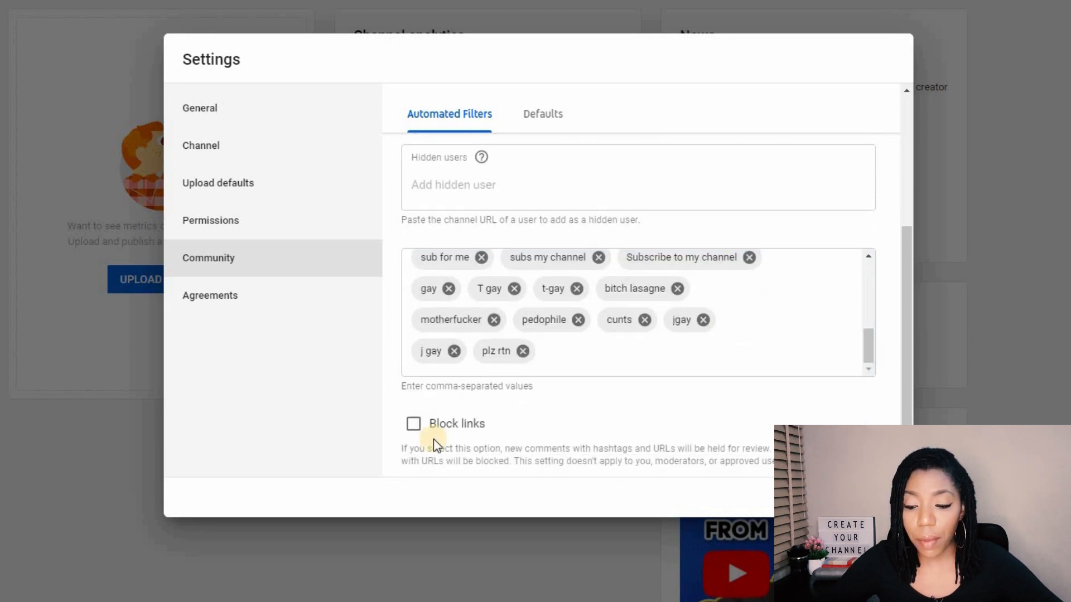
click(414, 426)
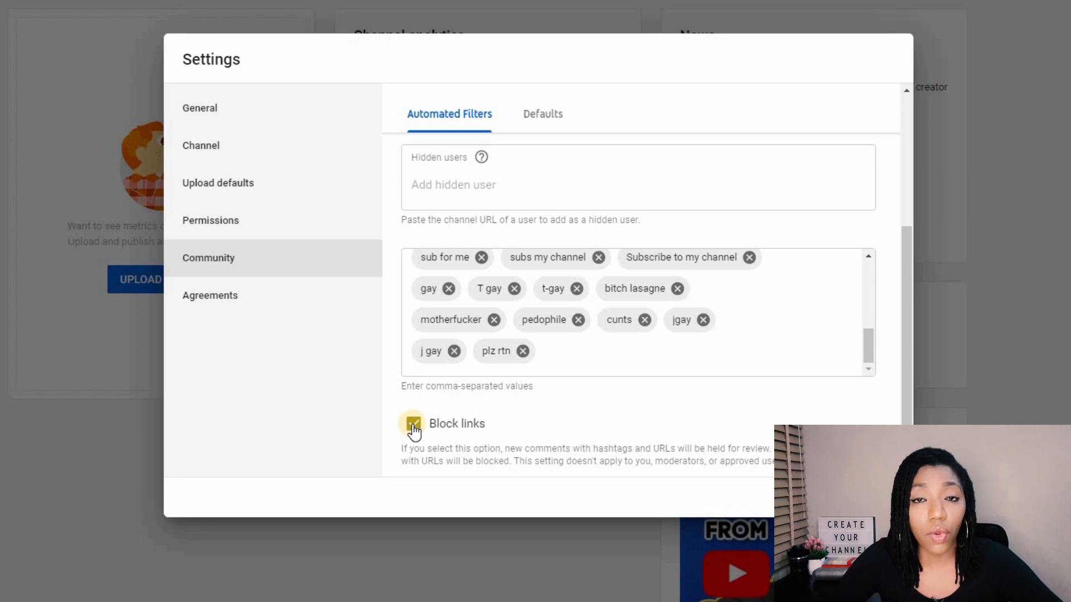
Step: Hold potentially inappropriate new-video comments, Discussions comments and live chat messages for review
click(550, 116)
click(613, 212)
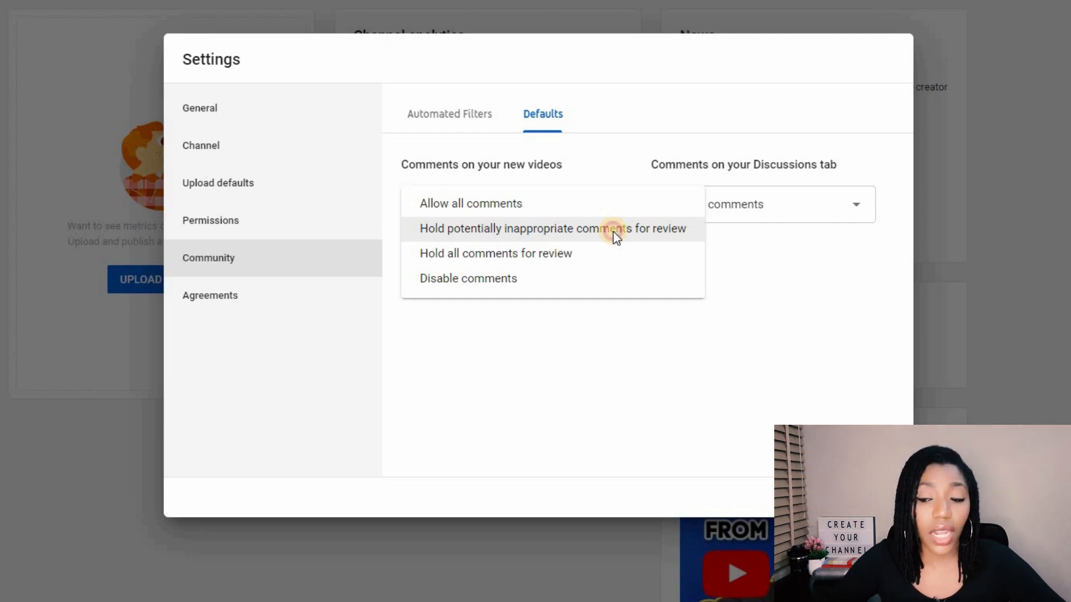
click(613, 232)
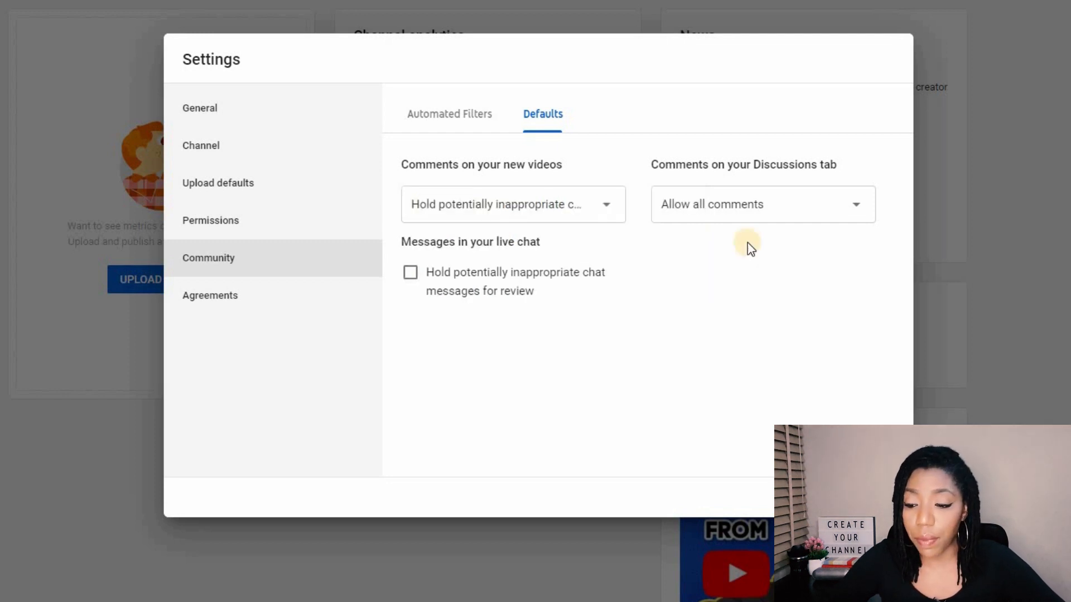
click(857, 206)
click(842, 228)
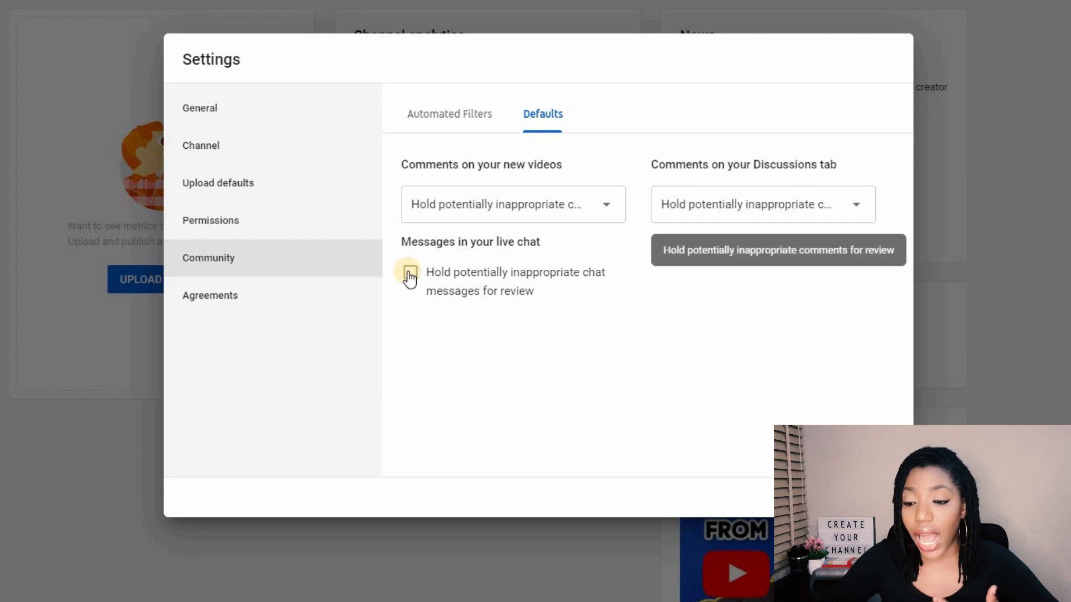
click(410, 275)
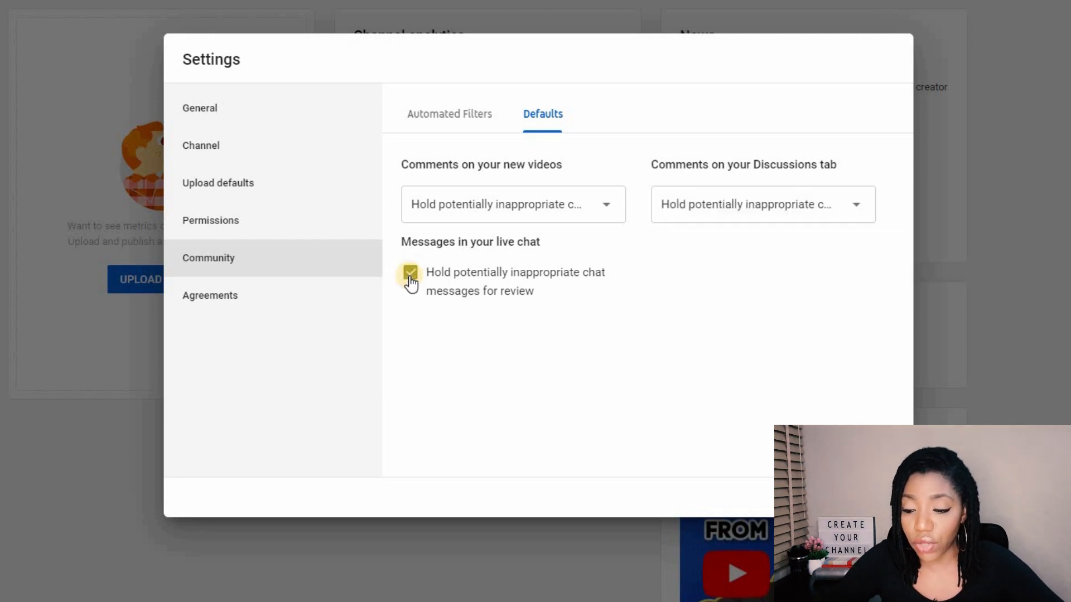
click(251, 296)
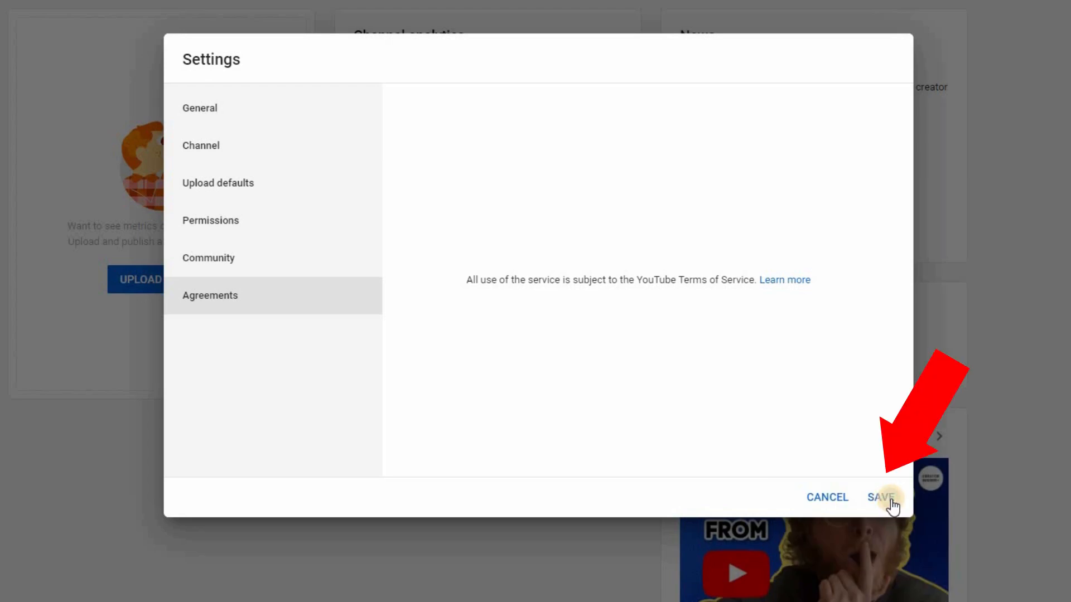
Step: Save the channel settings, view the public channel page, then return to YouTube Studio
click(890, 501)
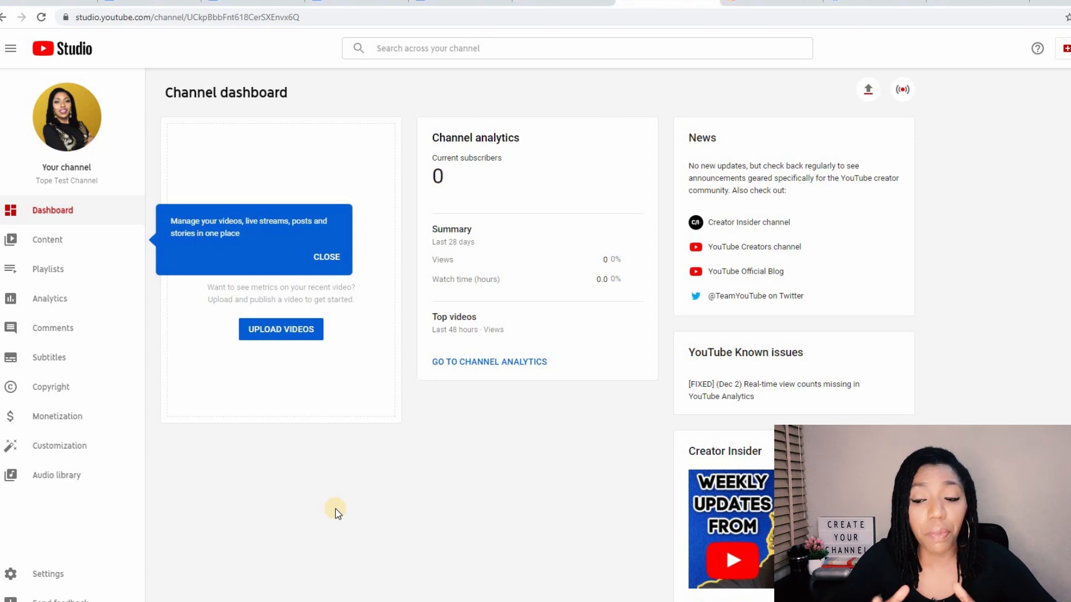
click(68, 119)
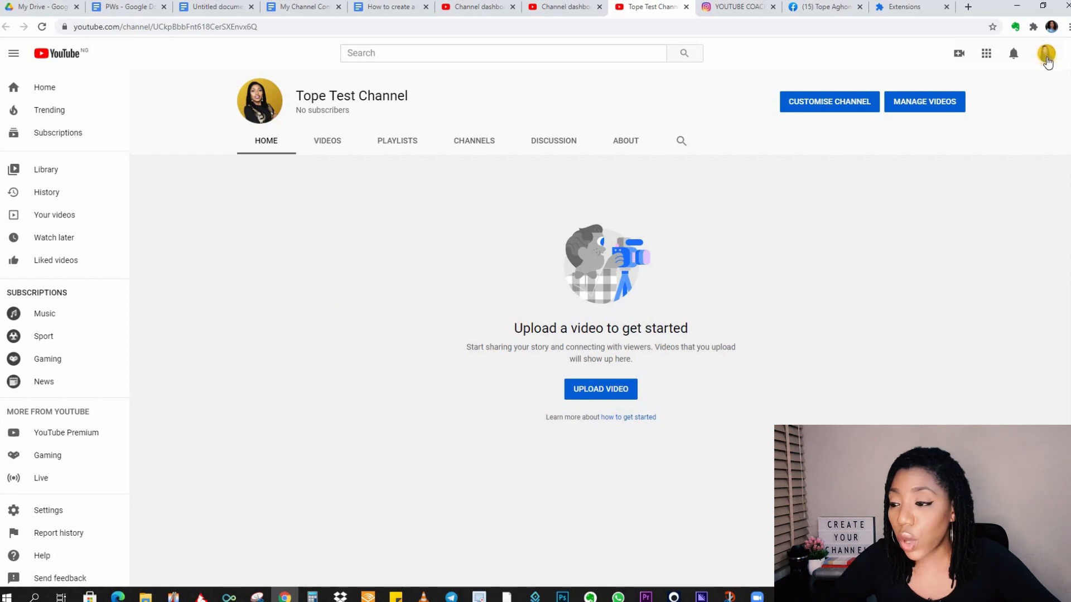
click(1047, 62)
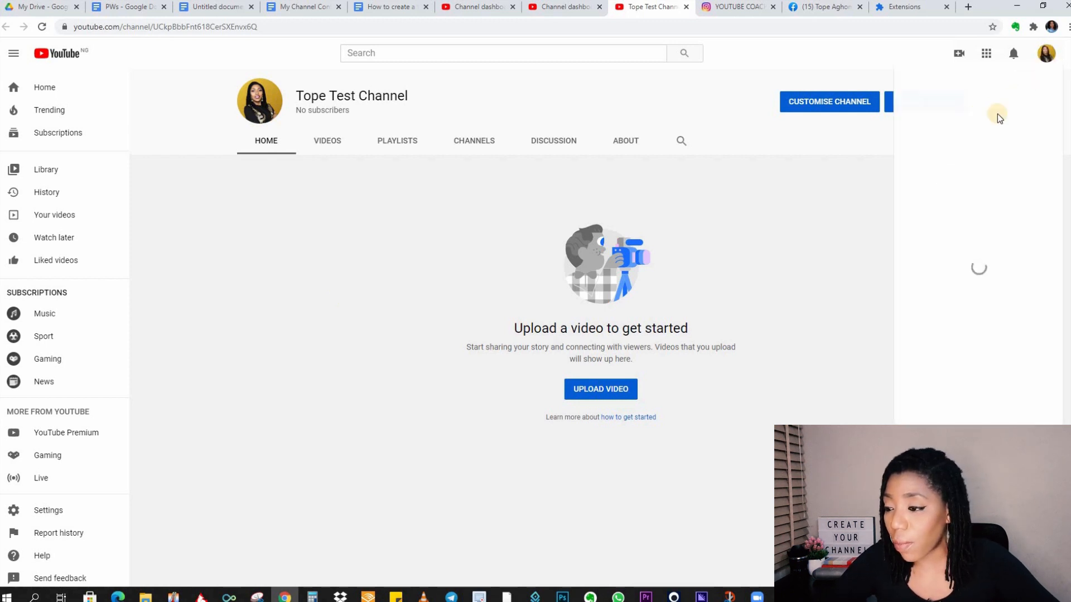
click(974, 174)
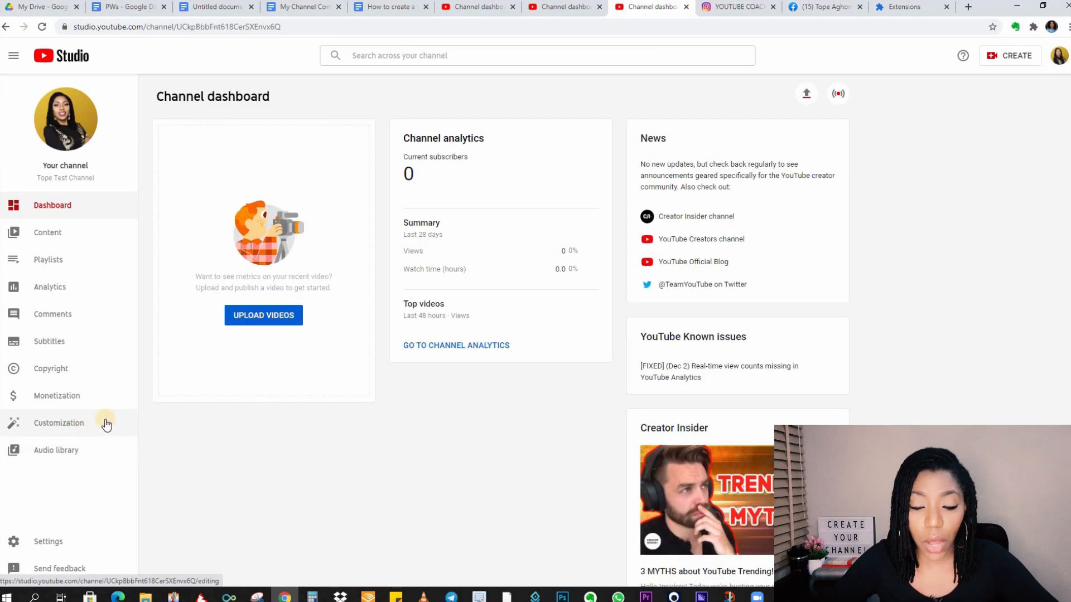
Step: Open Channel customization and review the available section types under ADD SECTION on Layout
click(108, 430)
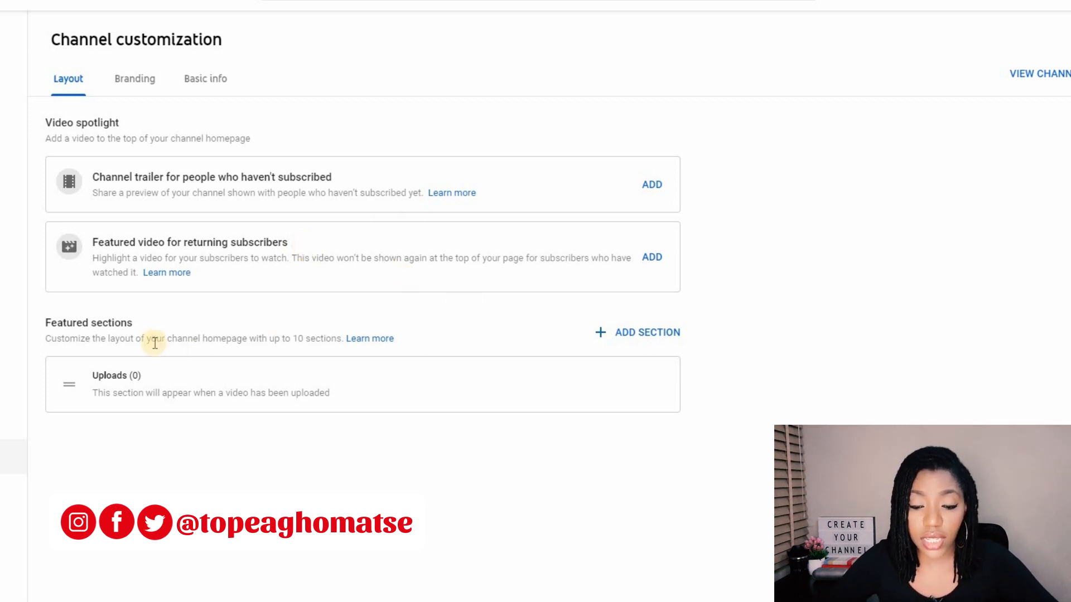
click(640, 335)
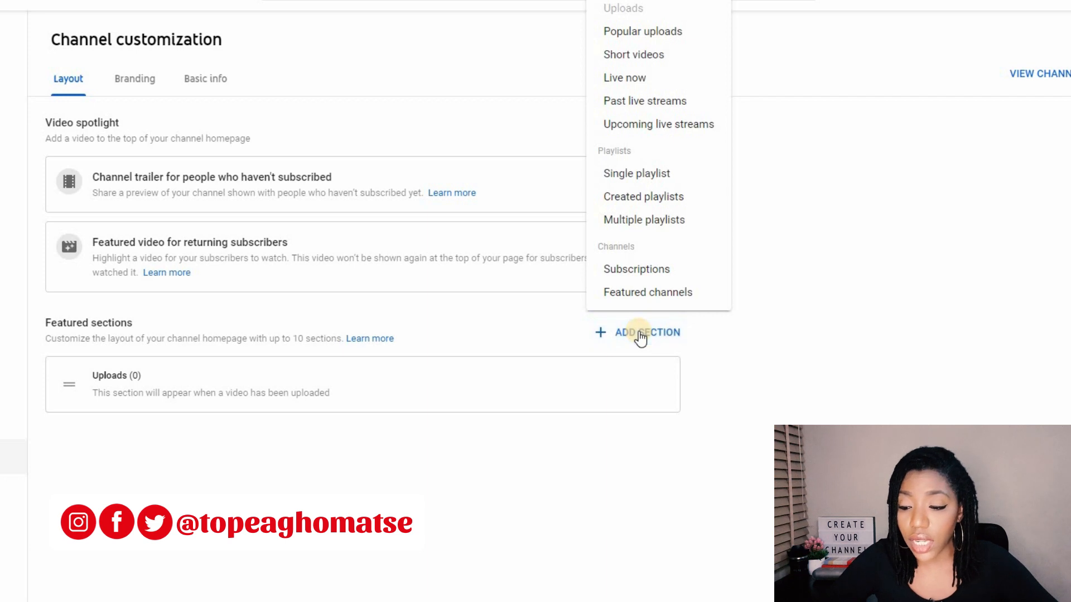
click(641, 336)
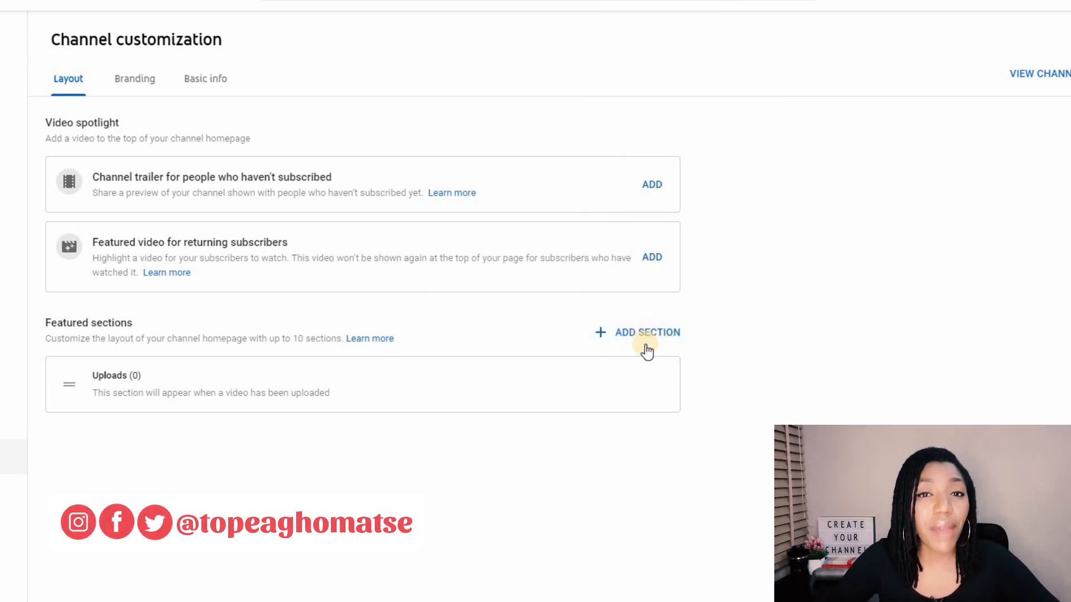
click(650, 337)
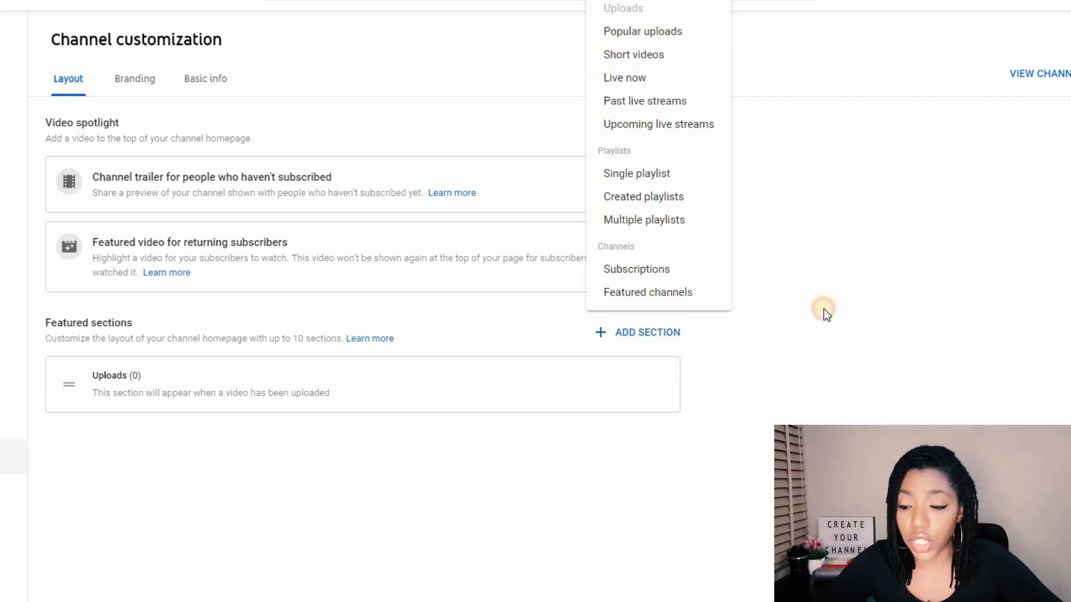
click(132, 80)
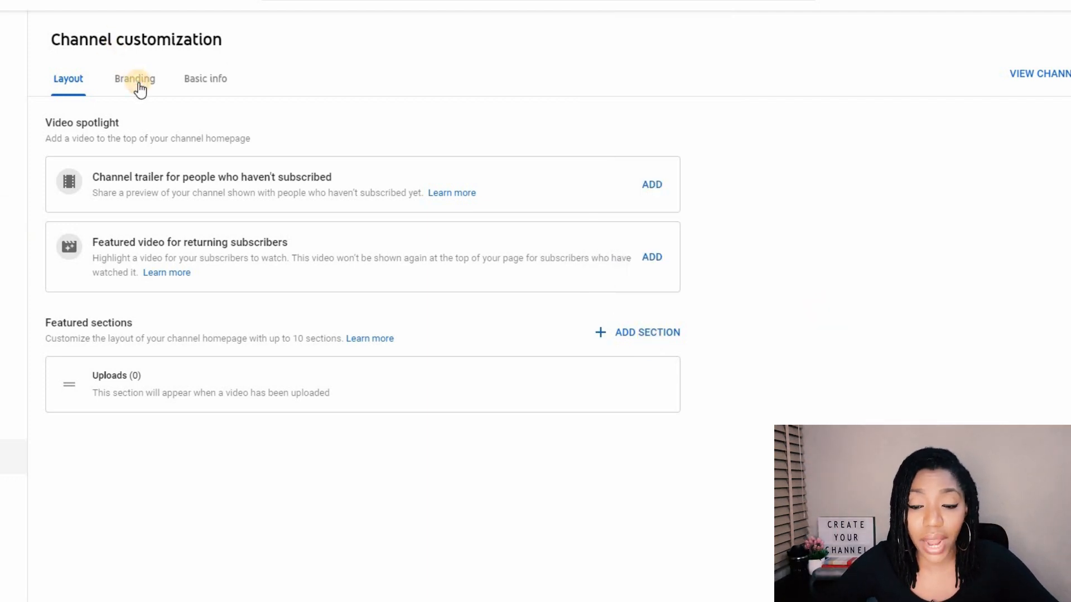
Step: Upload 'Youtube Channel Art (1)' as the channel banner and accept the crop
click(138, 85)
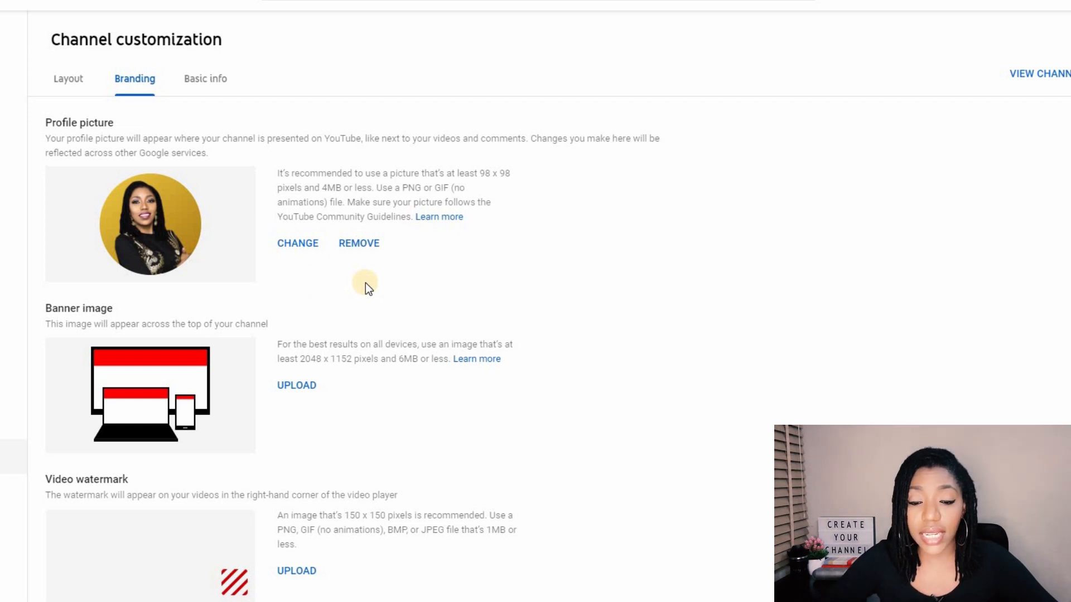
click(304, 384)
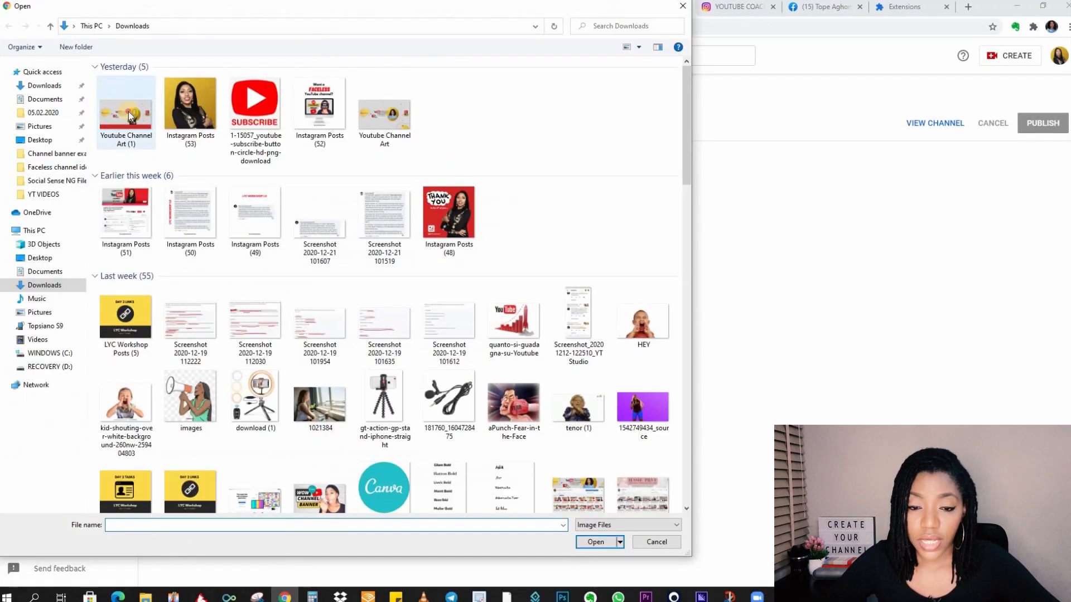
click(127, 111)
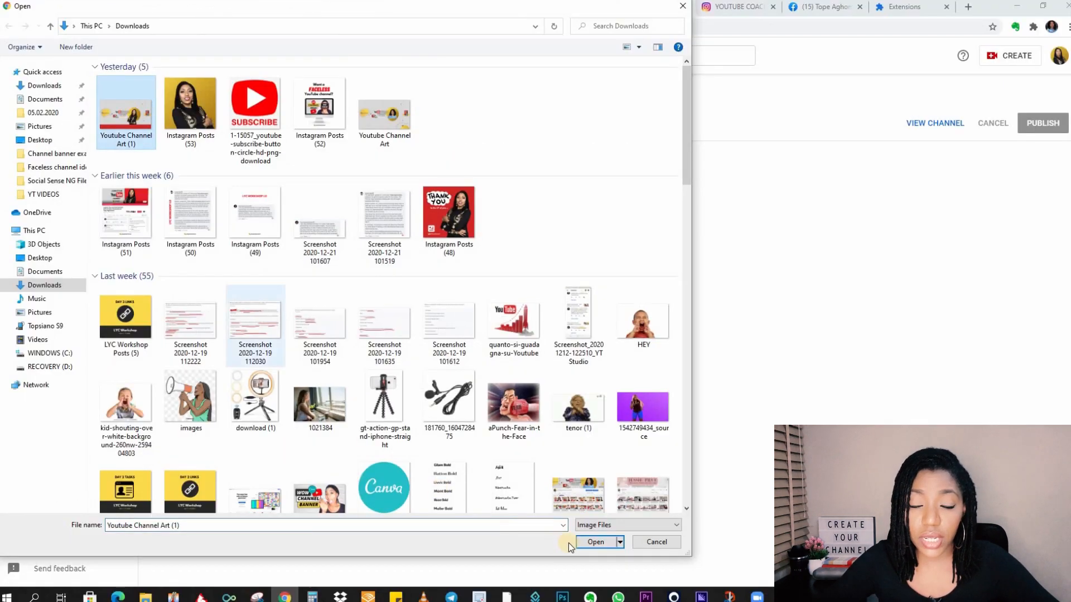
click(594, 544)
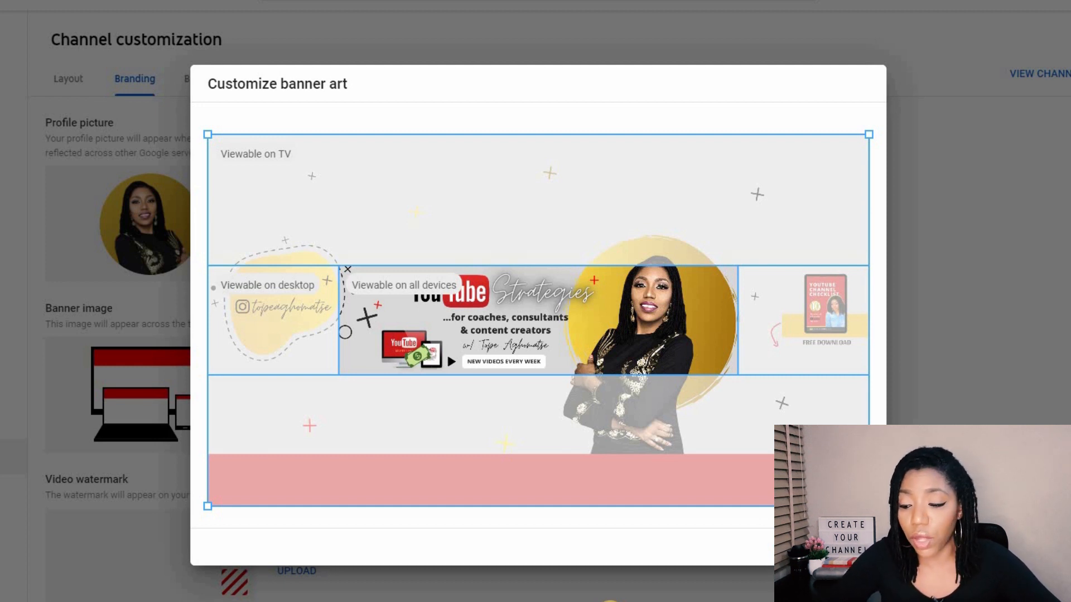
click(847, 555)
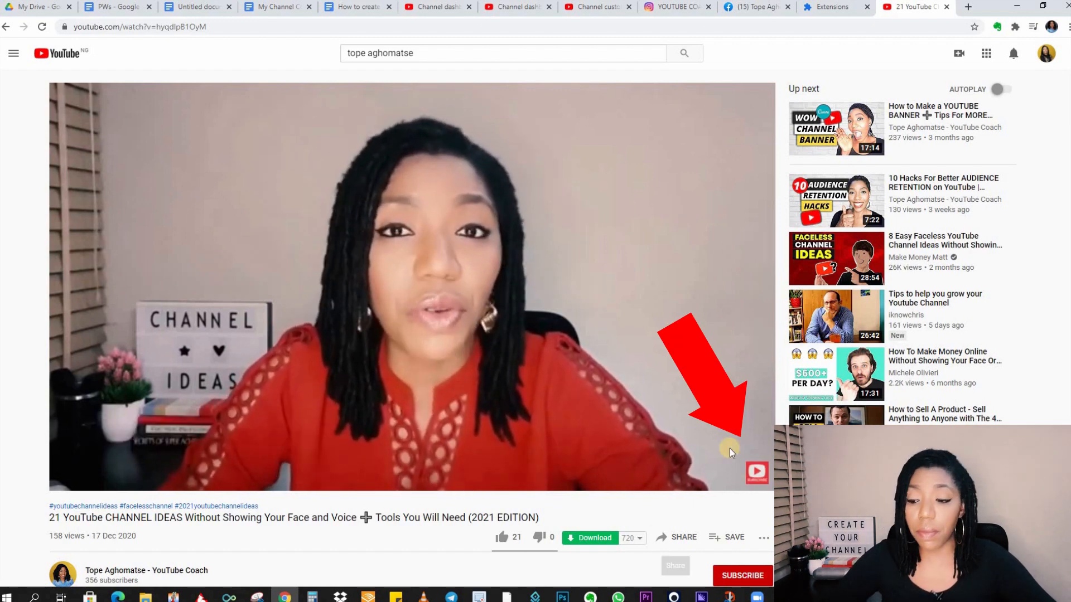
Step: Upload the subscribe-button PNG as the channel's video watermark
mouse_move(755, 451)
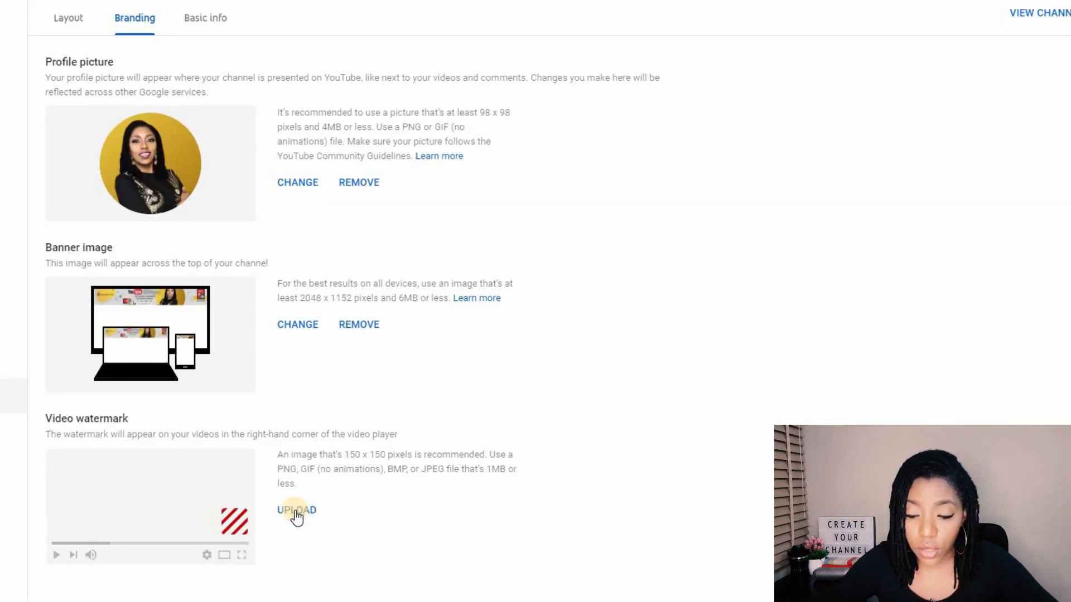
click(297, 510)
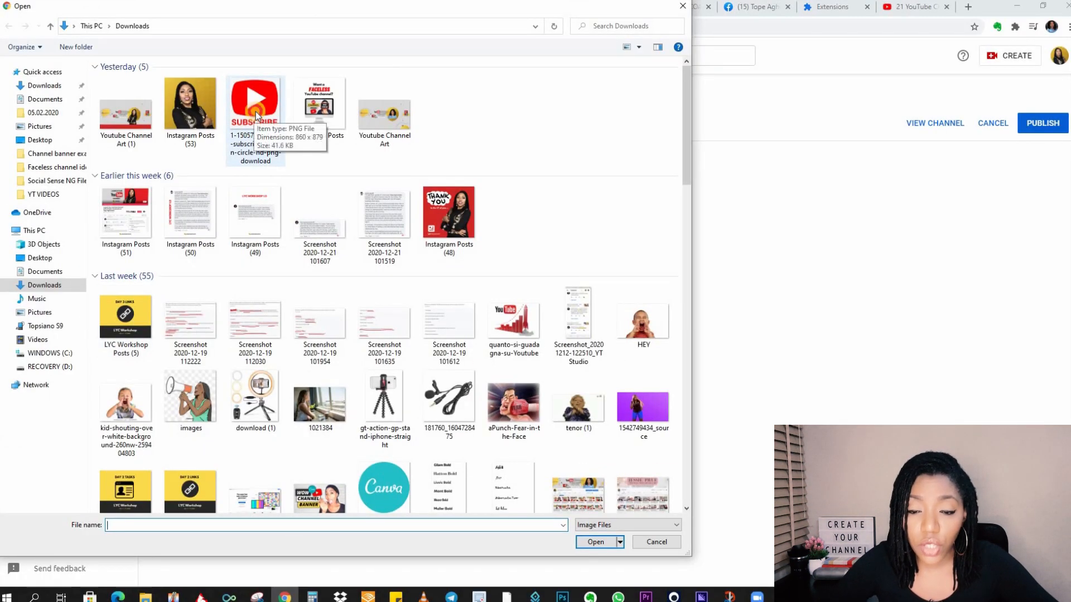
click(256, 112)
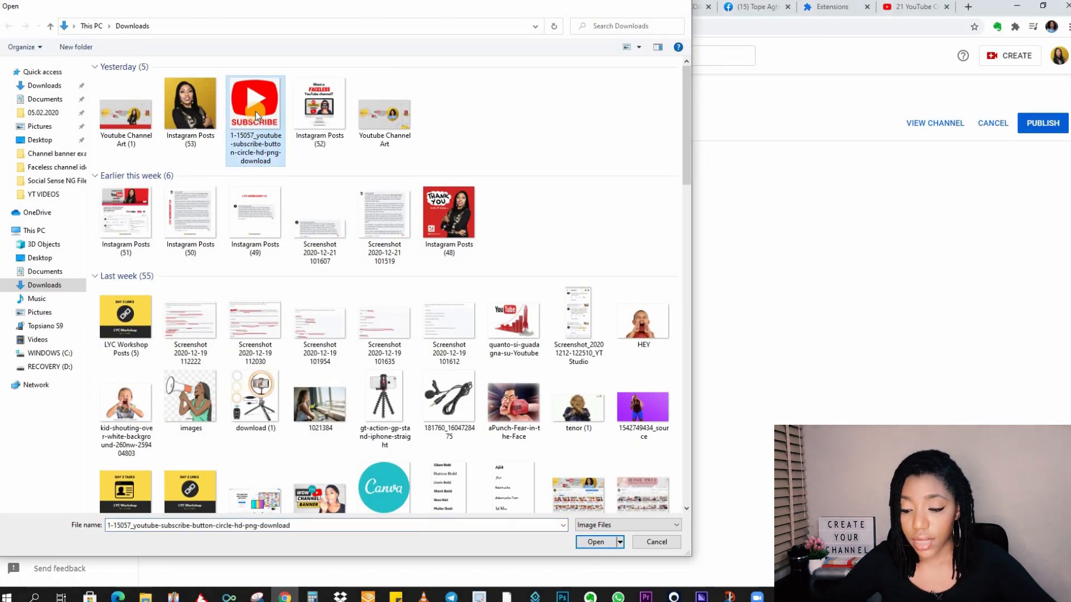
double_click(255, 112)
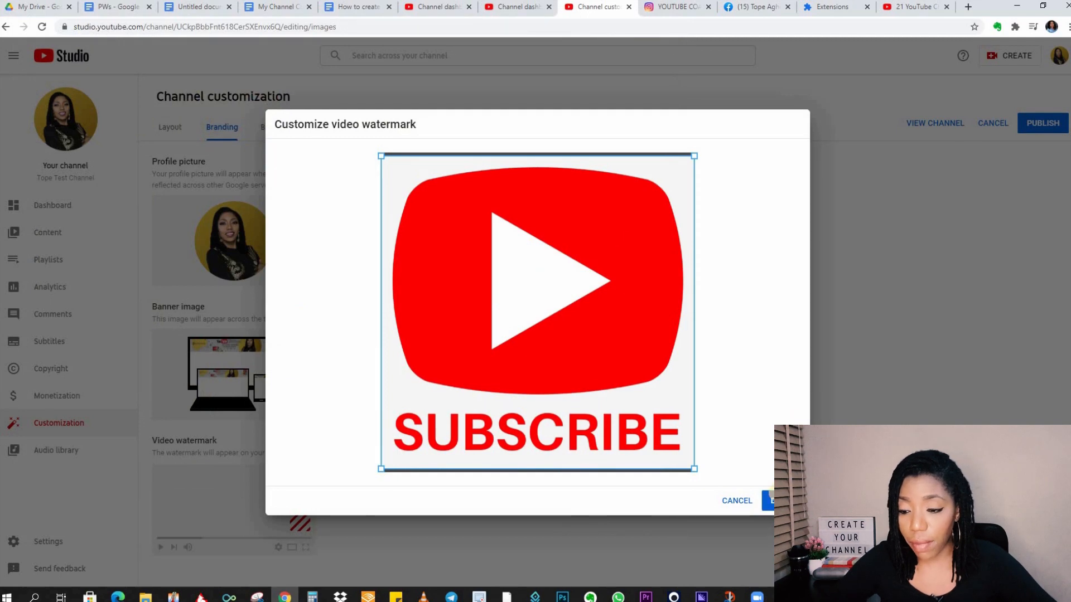
click(770, 501)
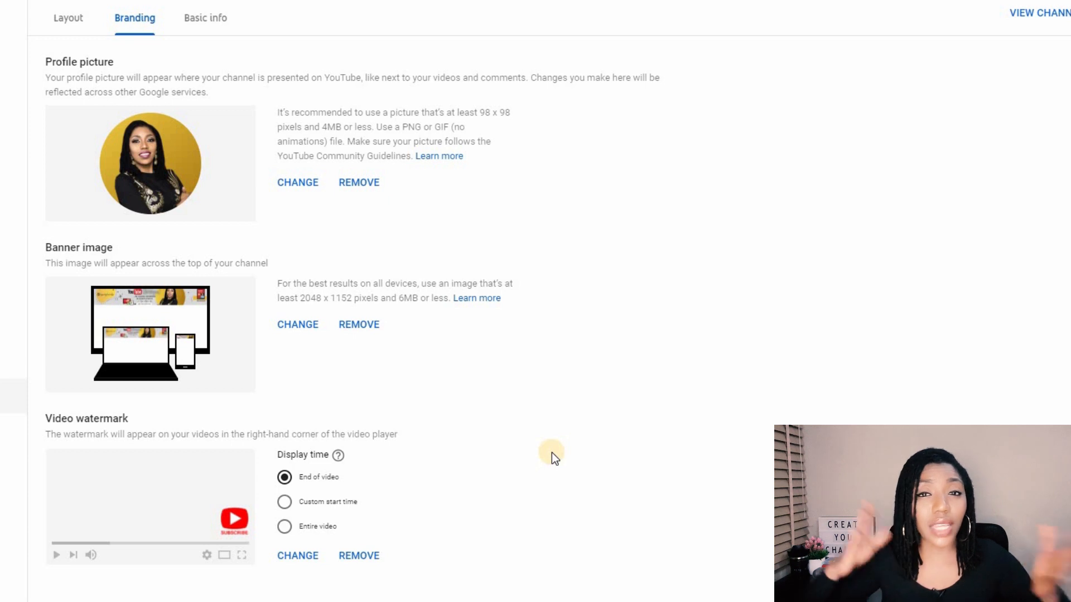
Step: Set the watermark to appear from a custom start time of 01:00
click(285, 502)
click(329, 531)
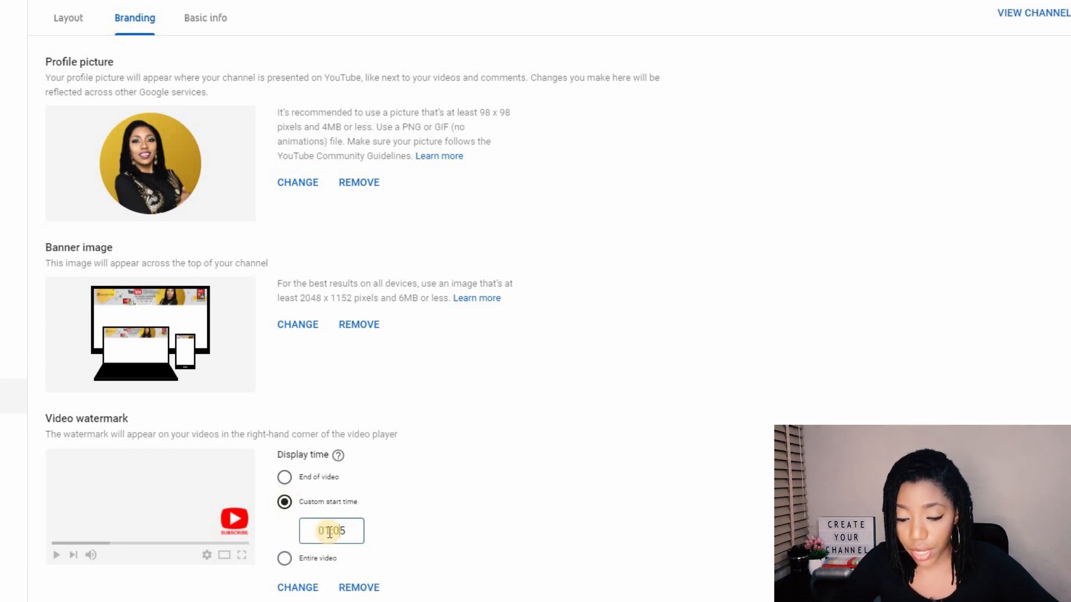
key(BackSpace)
key(BackSpace)
key(BackSpace)
key(BackSpace)
key(BackSpace)
text(01:00)
scroll(586, 509, up, 1)
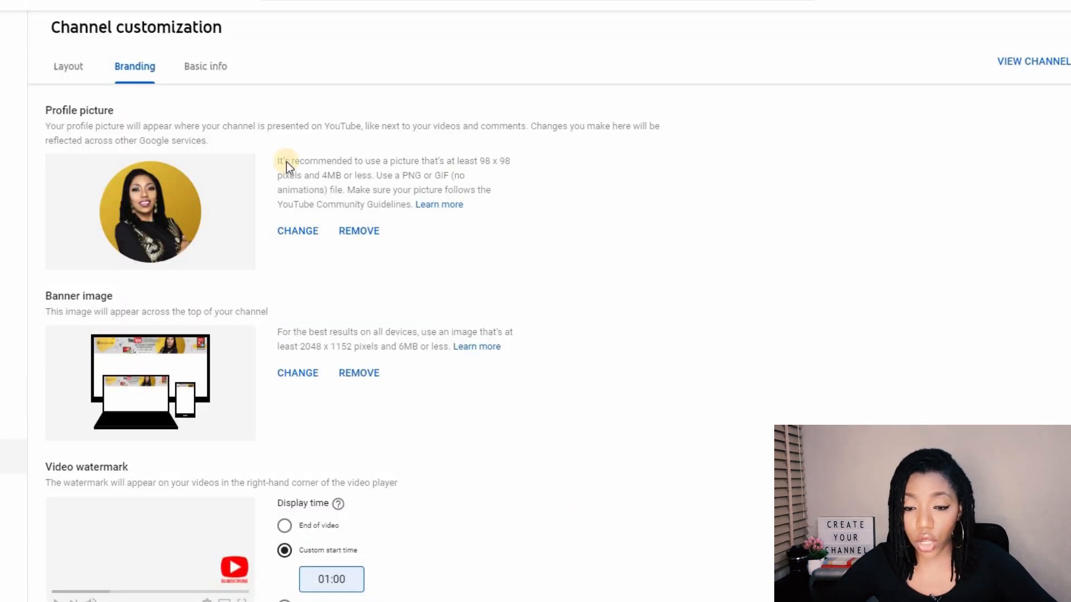
Step: Add a business contact email under Basic info, publish all changes, and open the channel
click(221, 71)
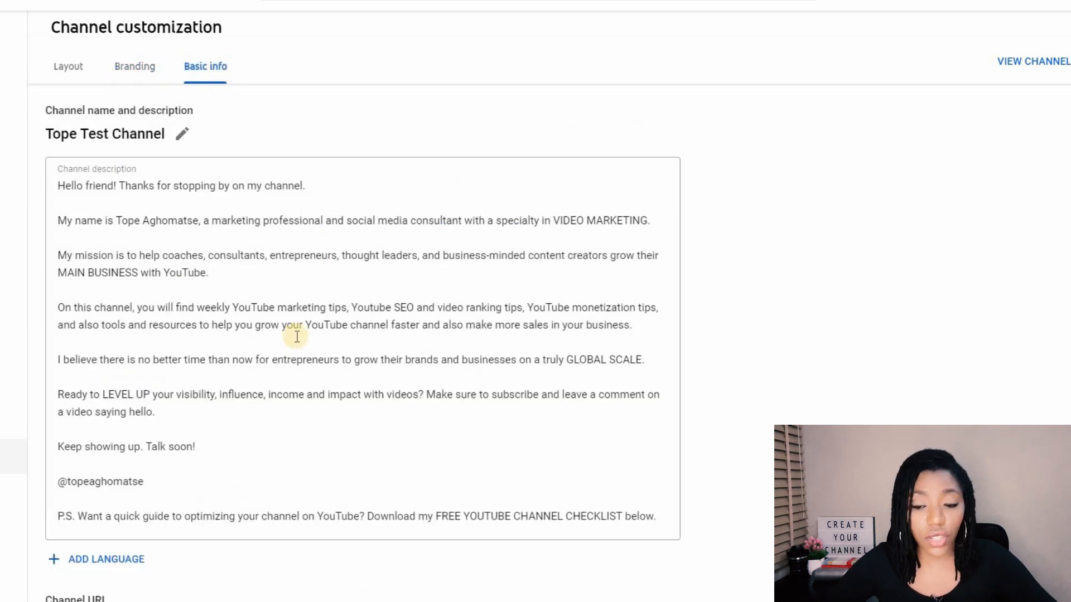
scroll(297, 336, down, 4)
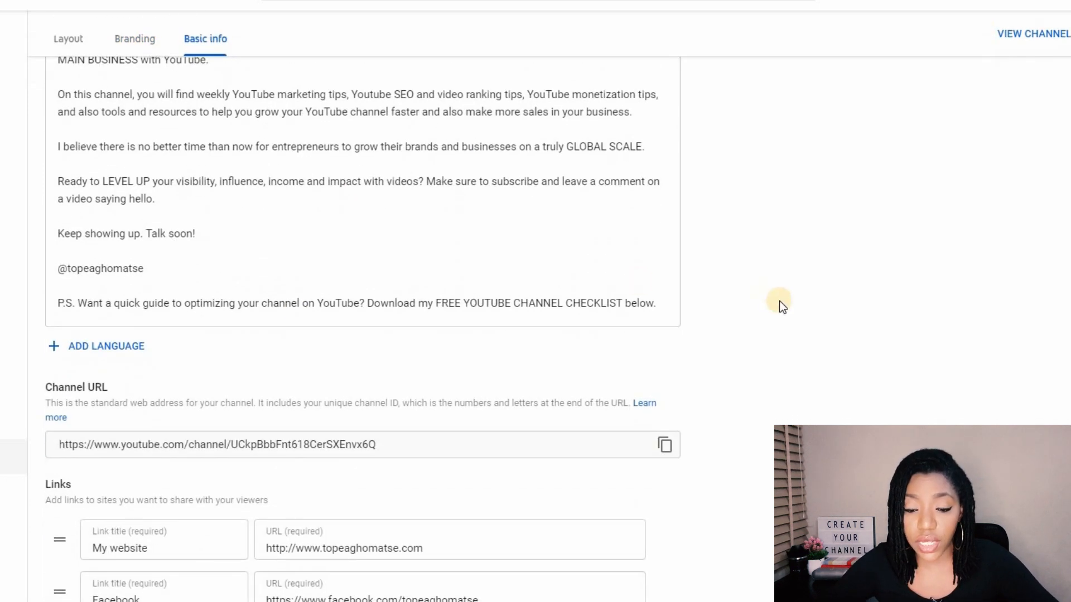
scroll(722, 343, down, 2)
scroll(720, 342, down, 1)
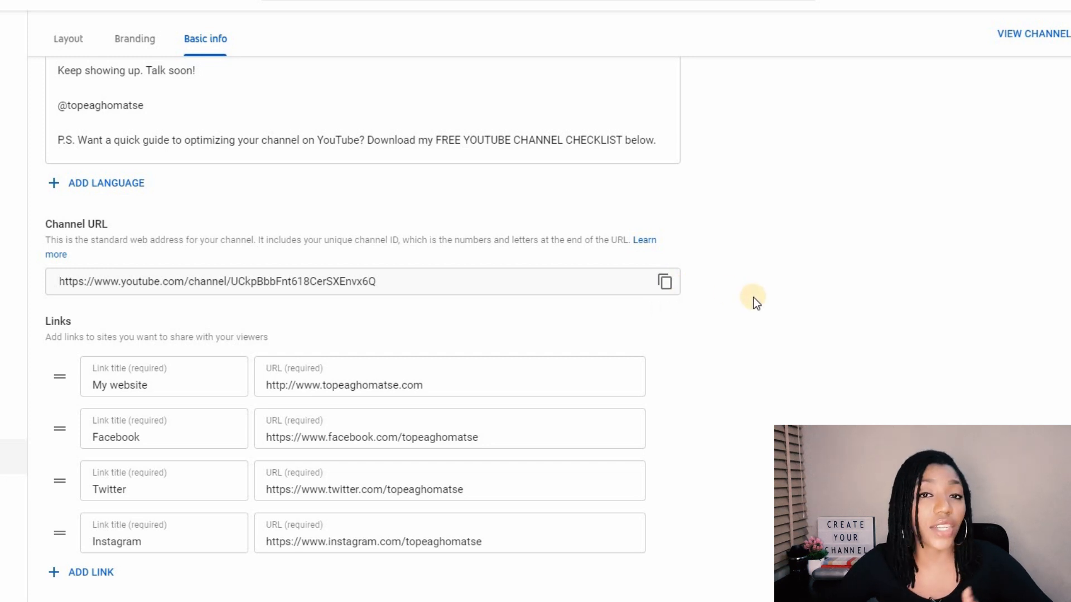
scroll(803, 380, down, 3)
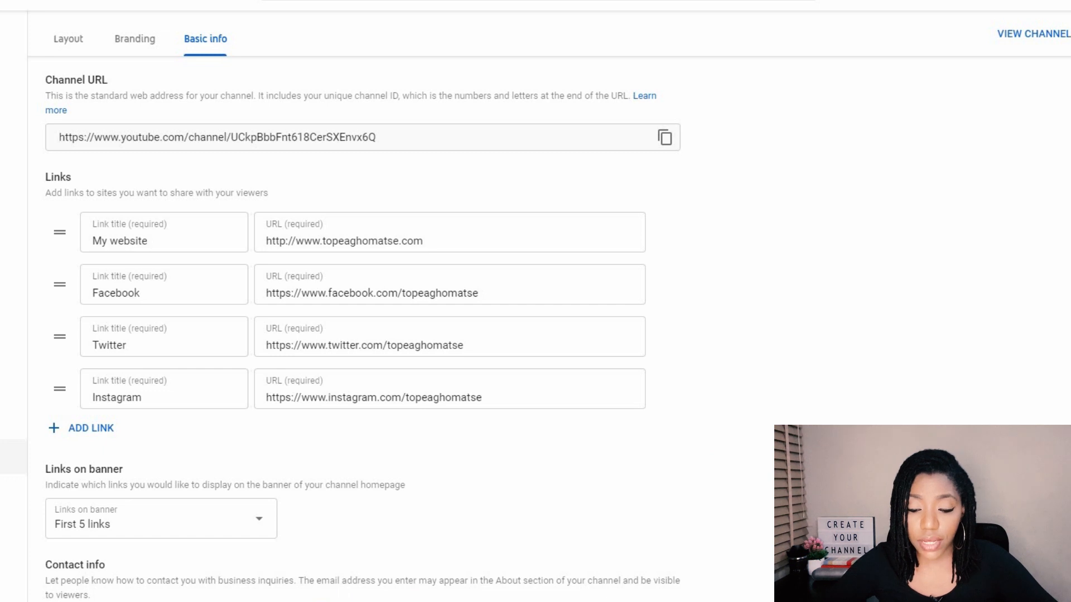
scroll(165, 576, down, 1)
click(141, 574)
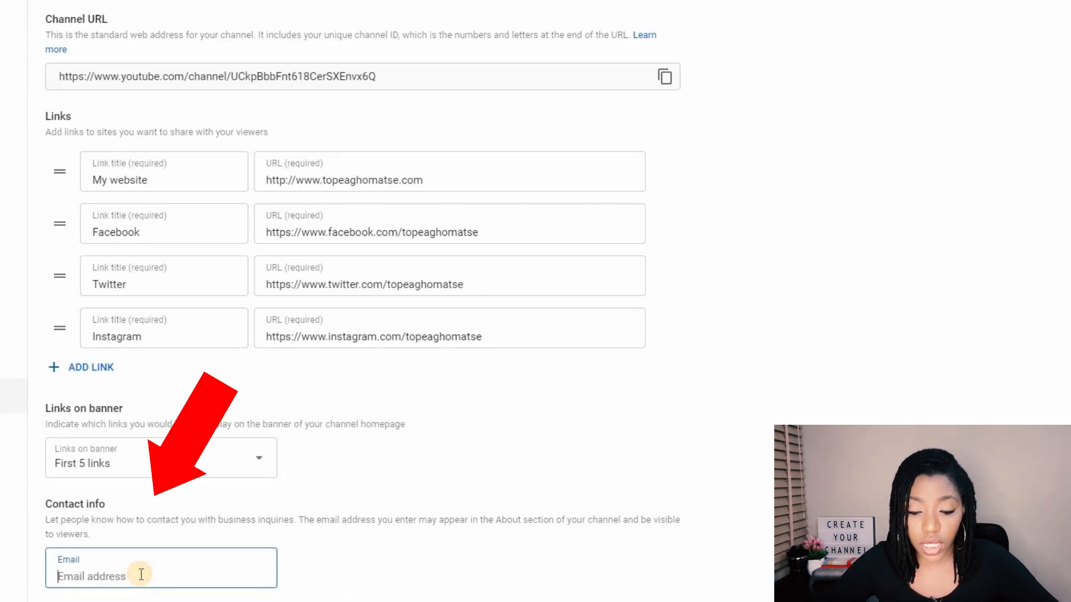
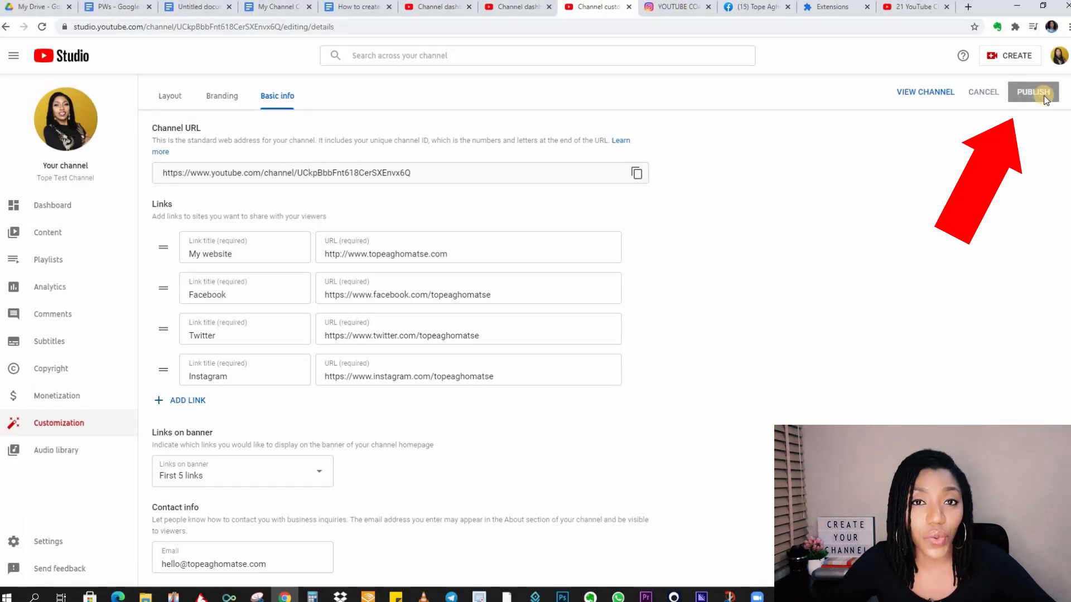
click(1034, 92)
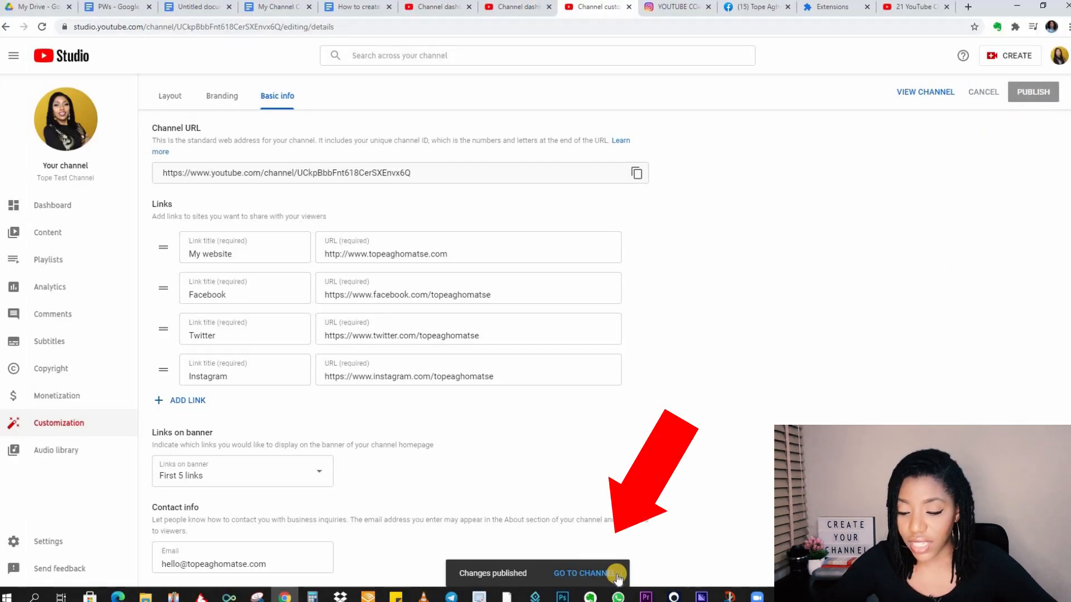
click(604, 575)
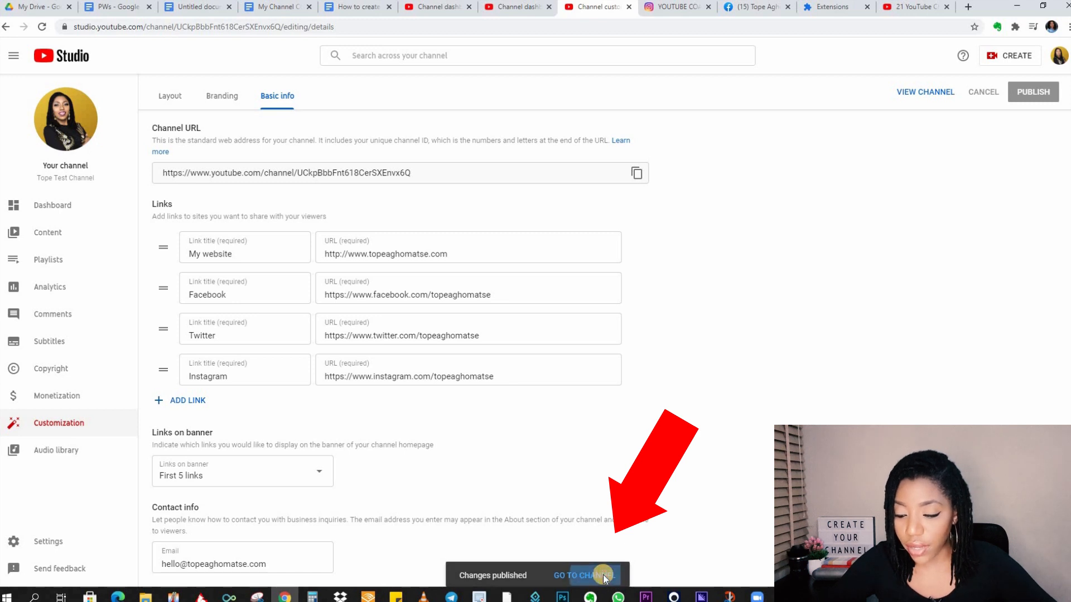